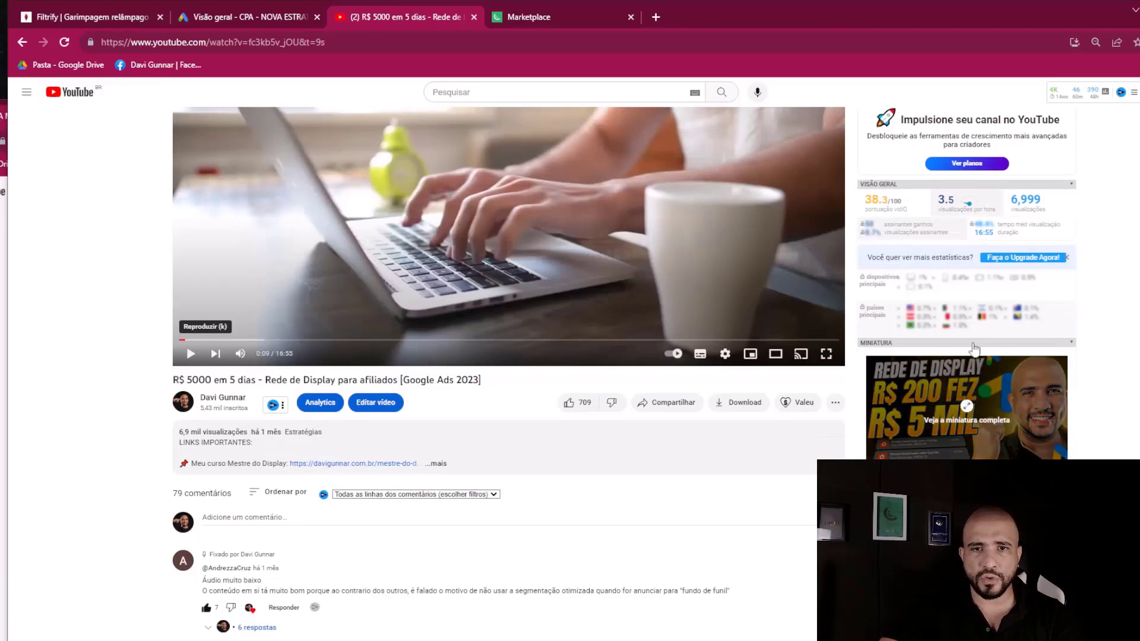
Step: Look through the viewer comments on the YouTube video about the Display Network for affiliates
scroll(995, 415, down, 2)
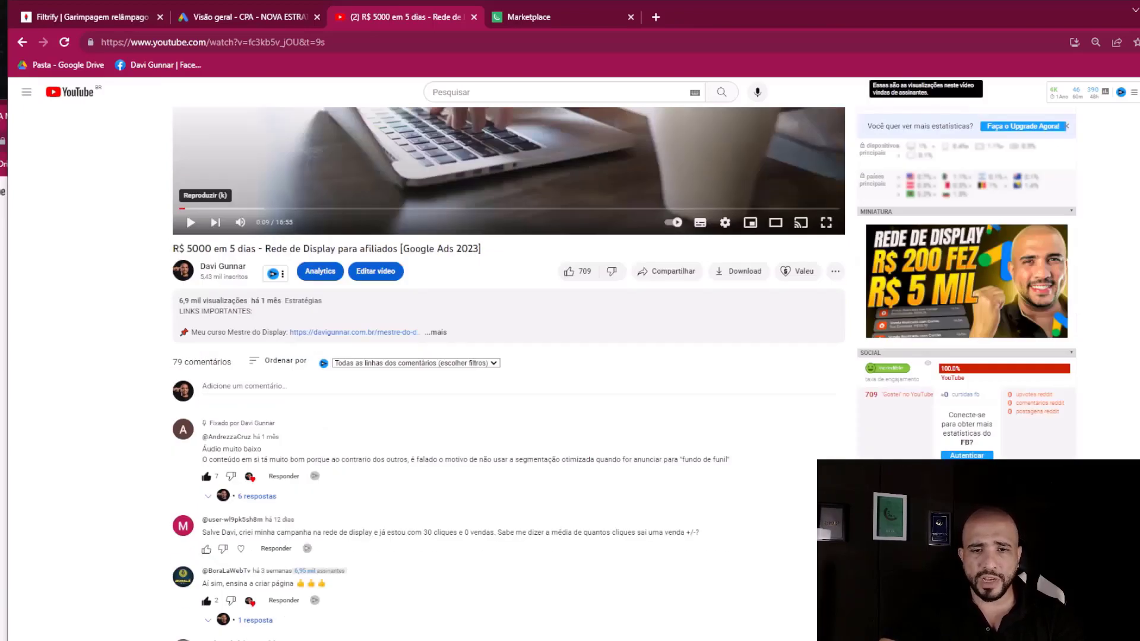
scroll(624, 356, down, 7)
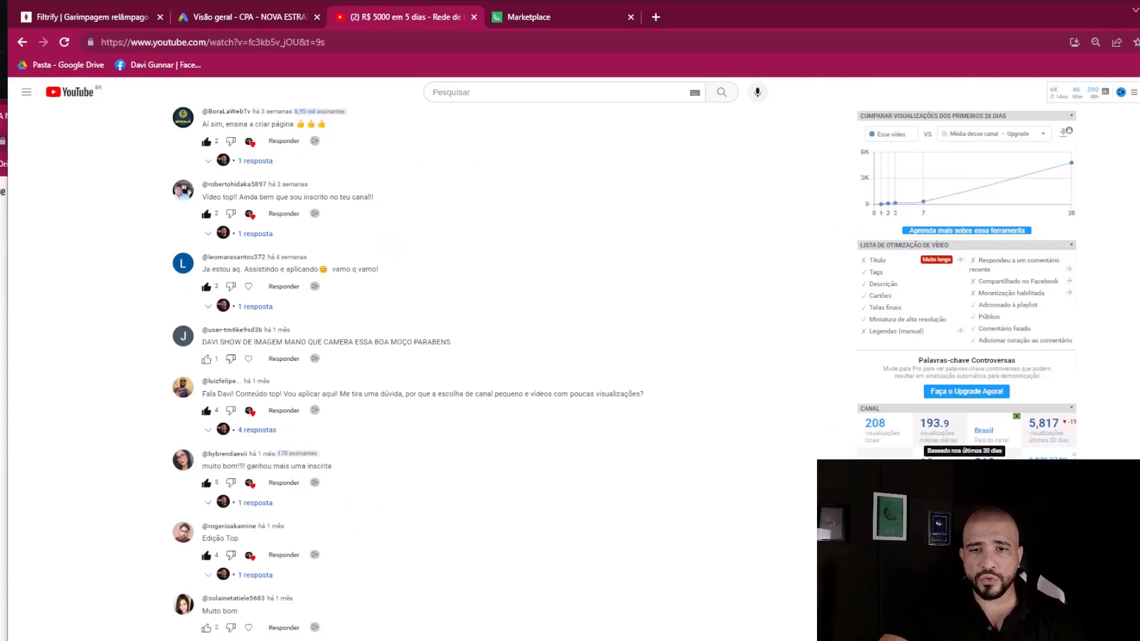
scroll(623, 356, down, 2)
scroll(623, 356, down, 5)
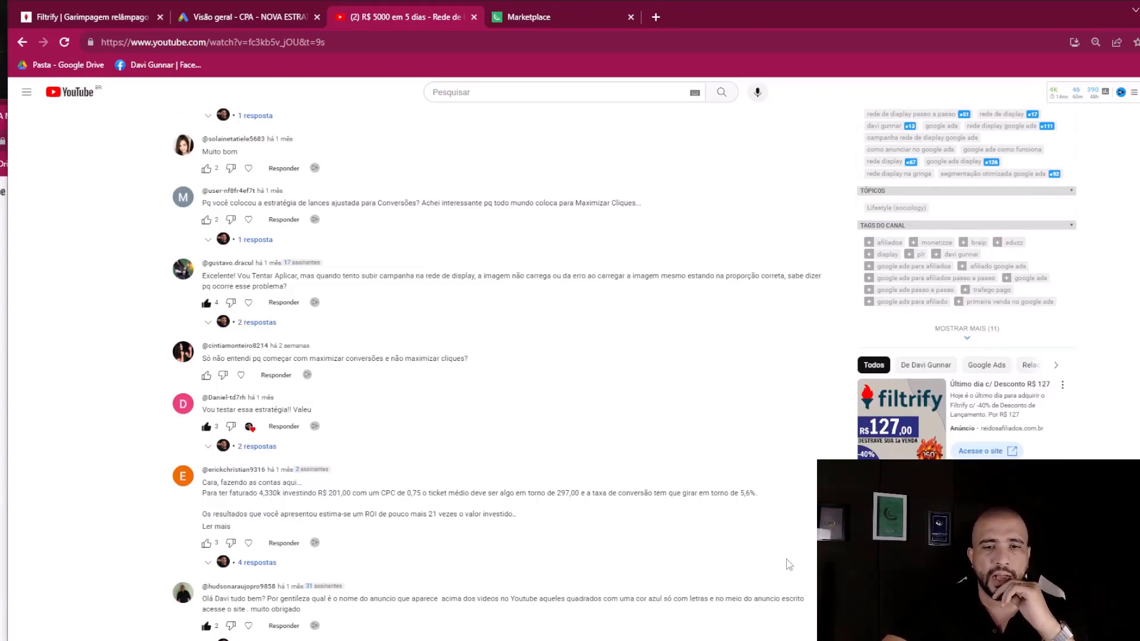
scroll(789, 564, up, 15)
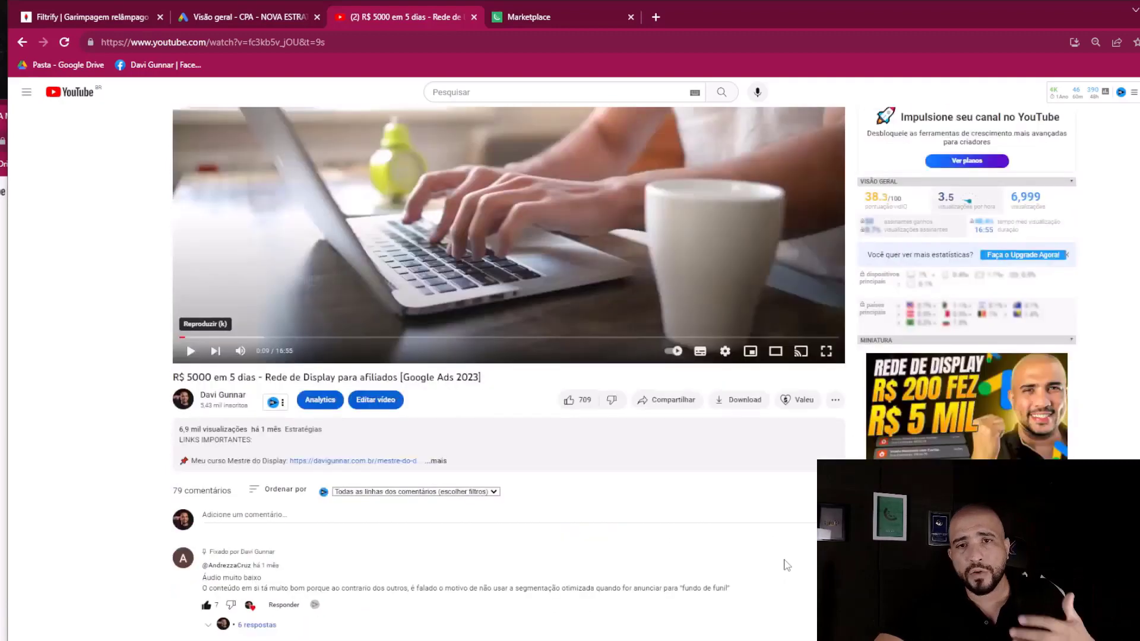
scroll(786, 564, up, 1)
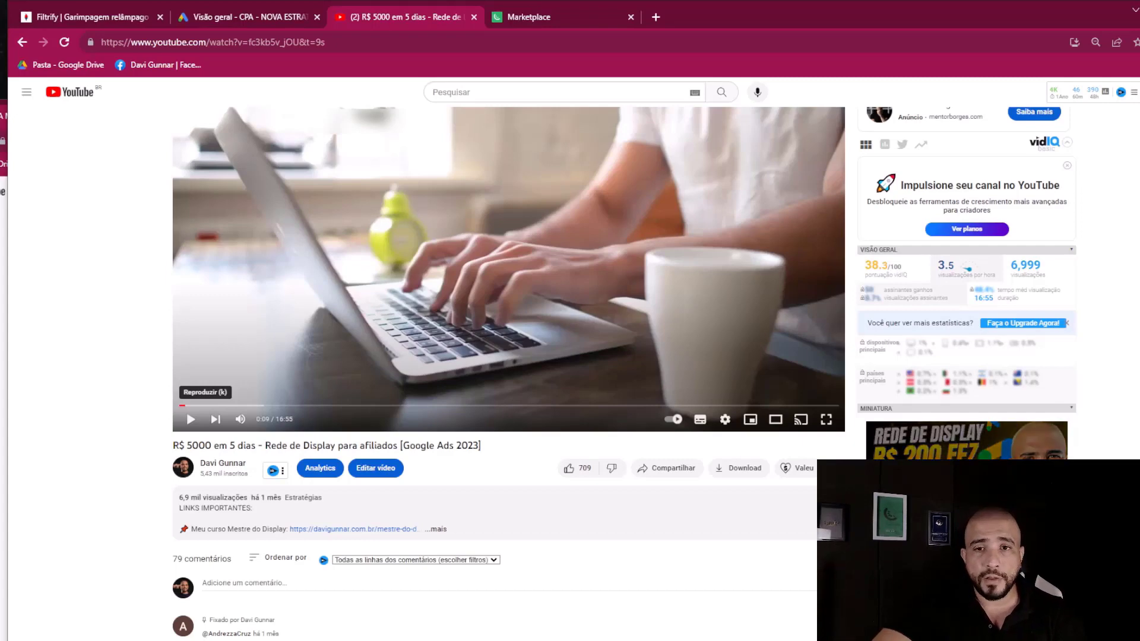
Step: Switch to Google Ads and start a new campaign without a goal, using the Rede de Display type
click(197, 21)
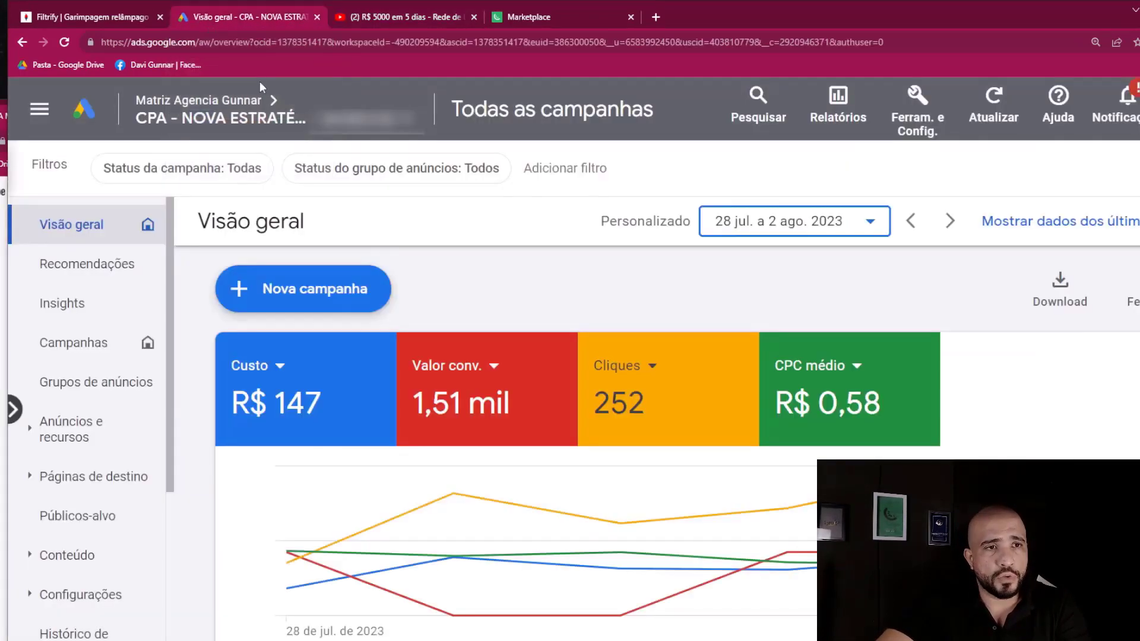
click(319, 290)
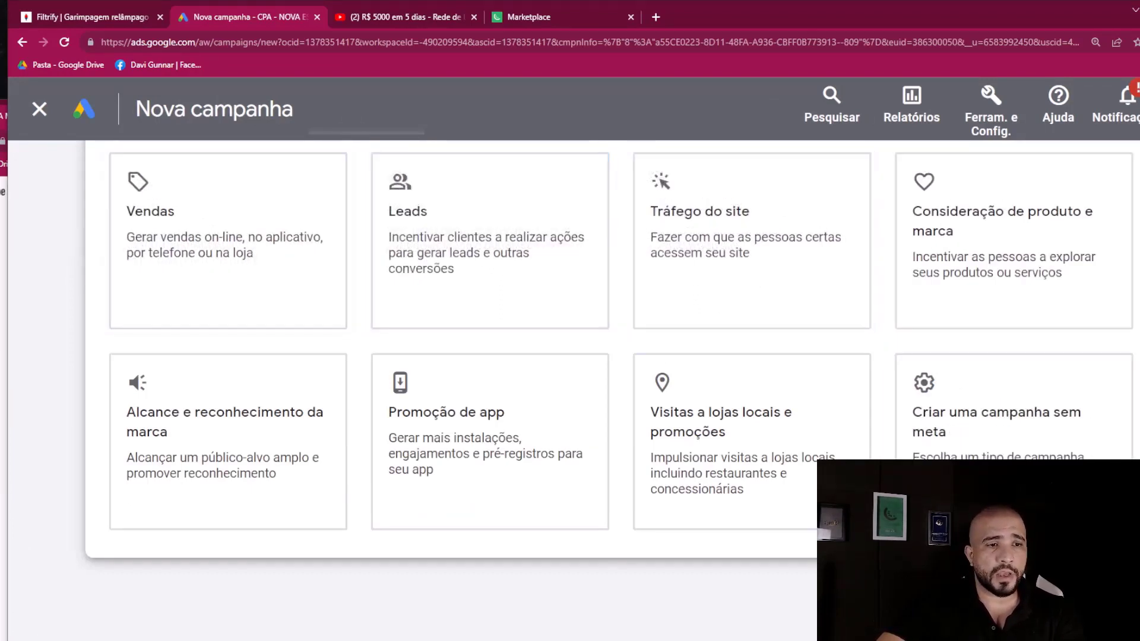
click(979, 397)
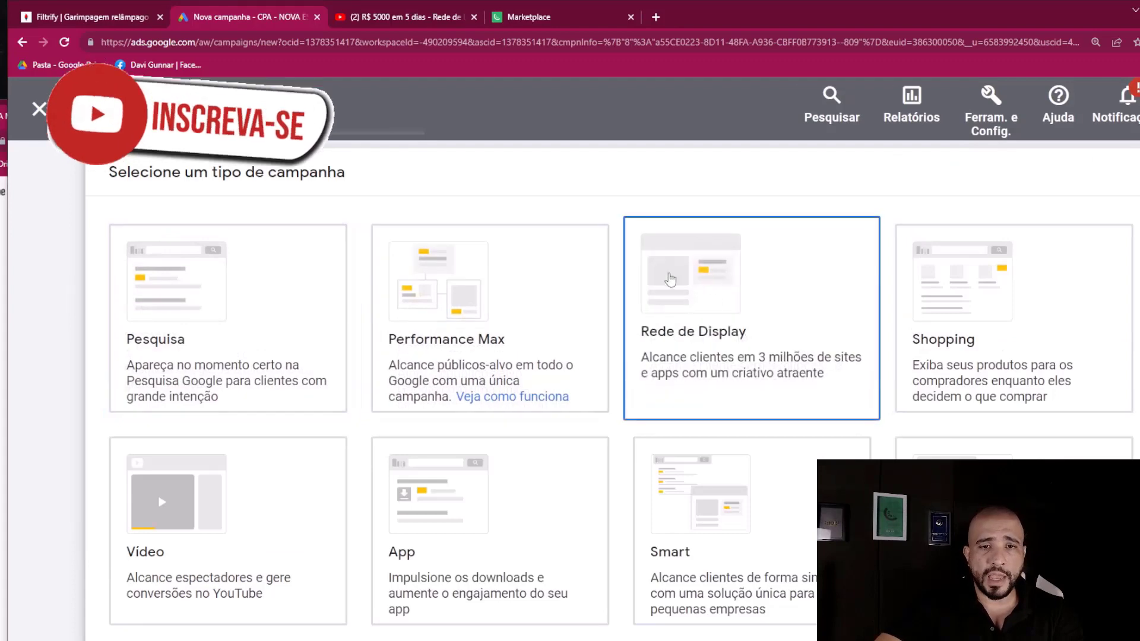
scroll(261, 499, down, 5)
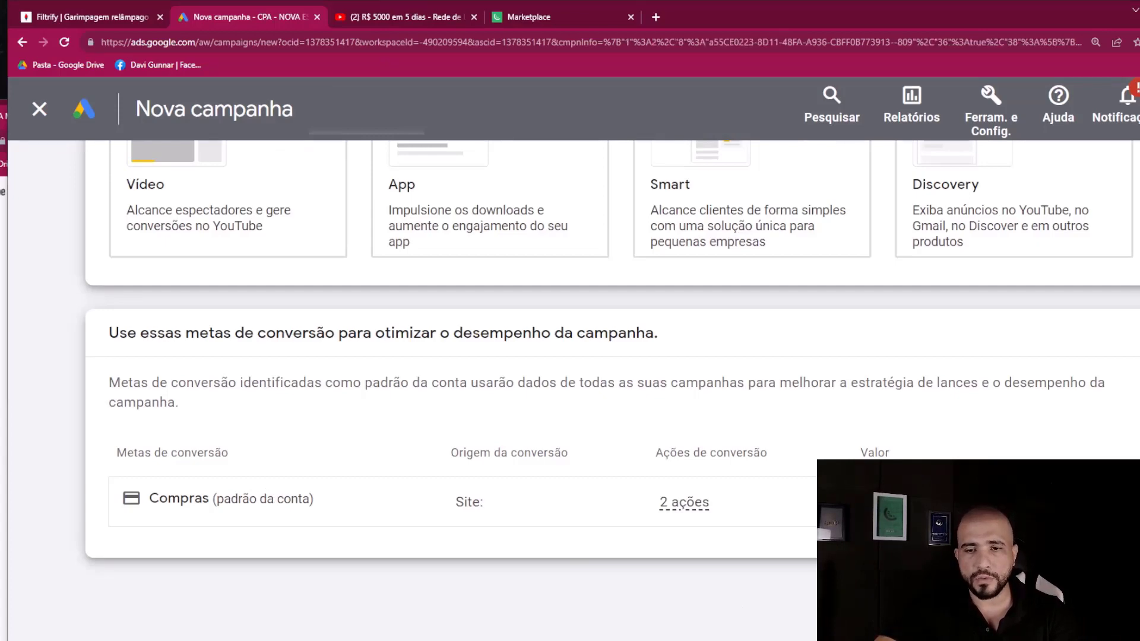
Step: Name the campaign "Display-Rosa-" and continue to the campaign settings
scroll(252, 232, down, 6)
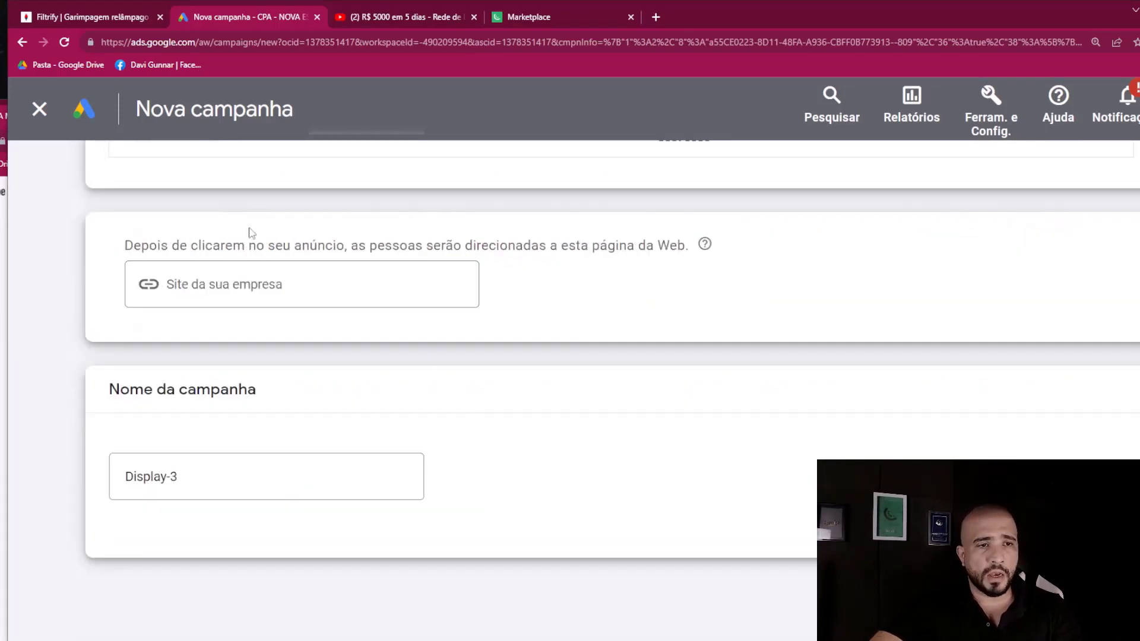
click(199, 475)
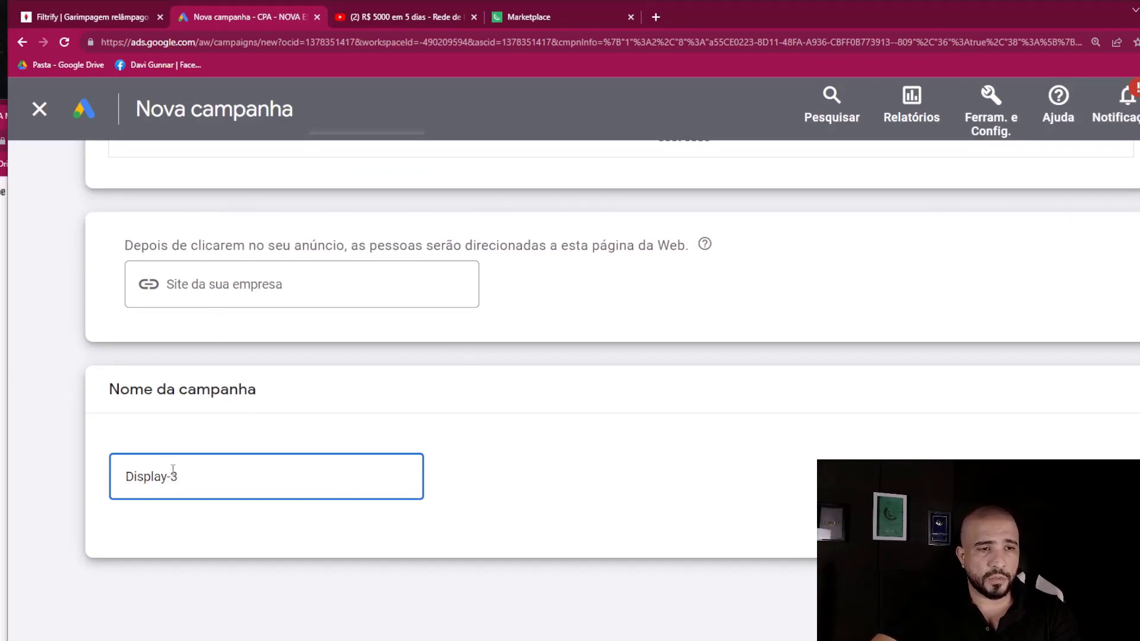
key(shift+Left)
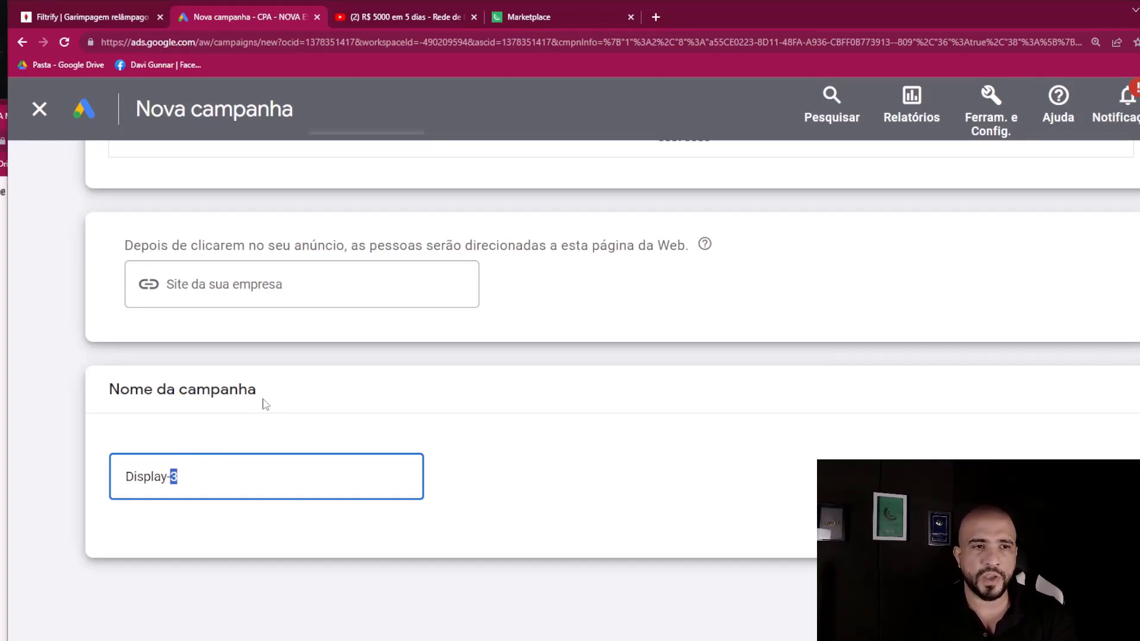
text(Rosa)
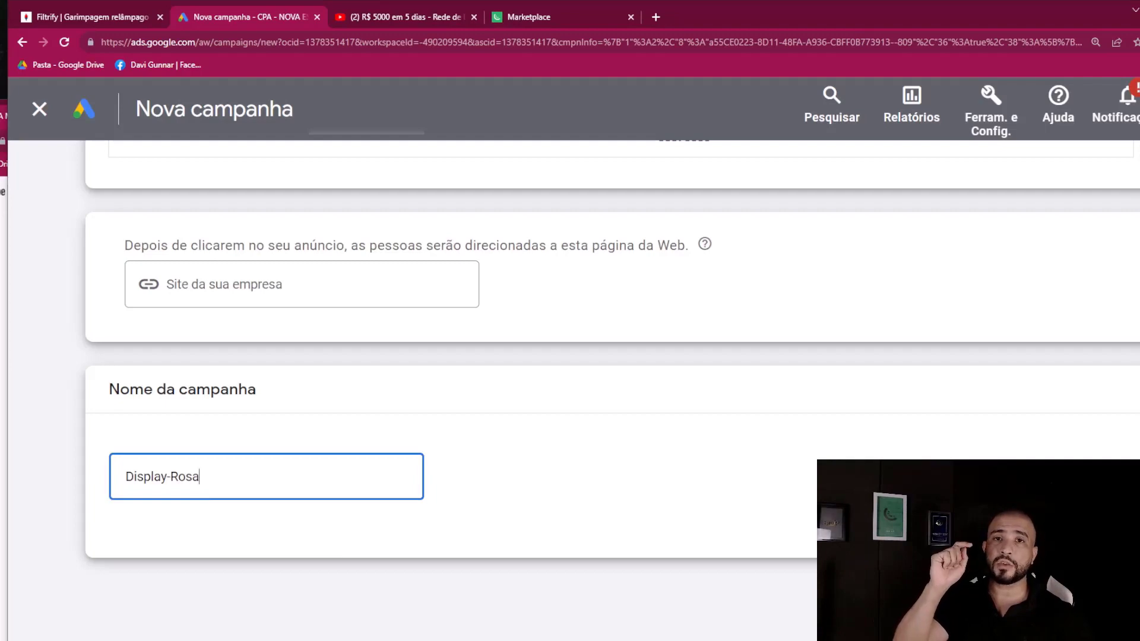
key(ctrl+Tab)
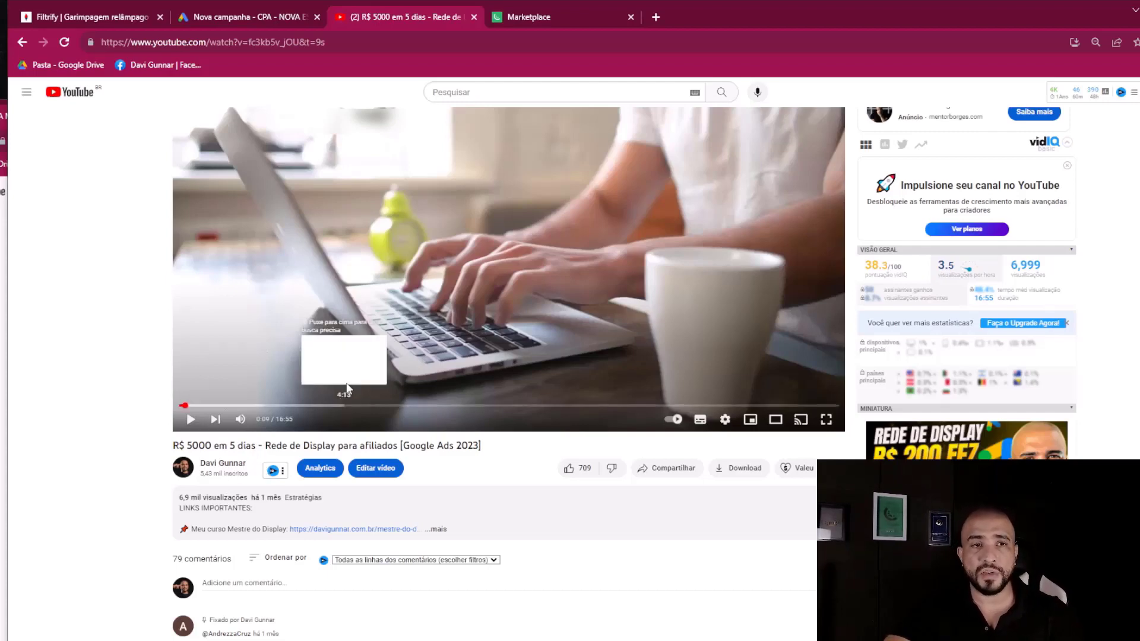
click(253, 18)
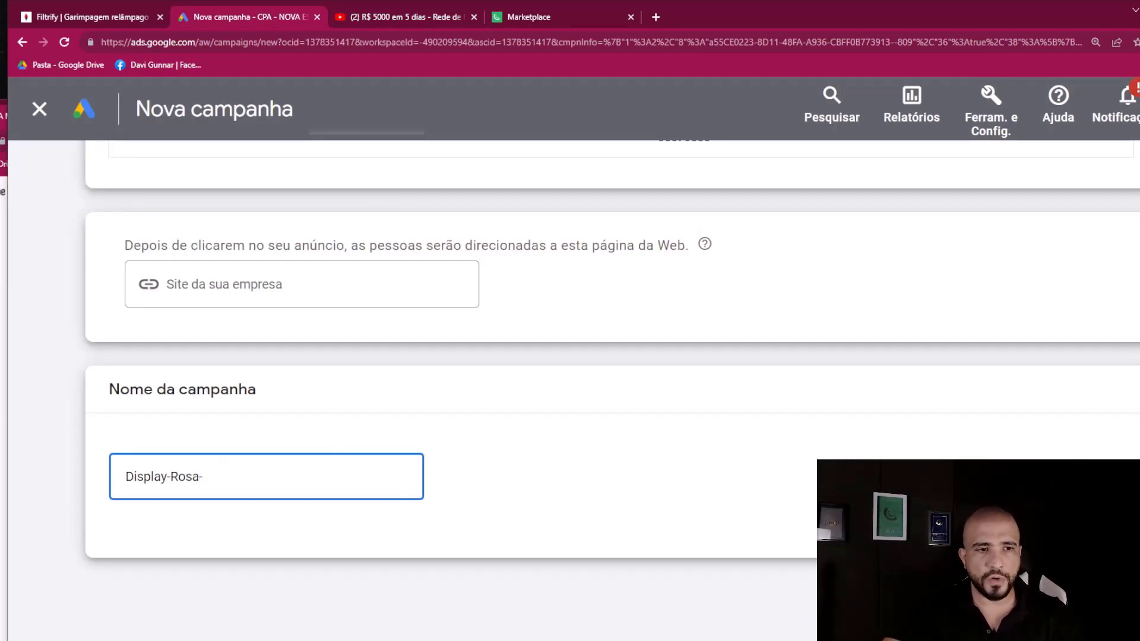
click(860, 498)
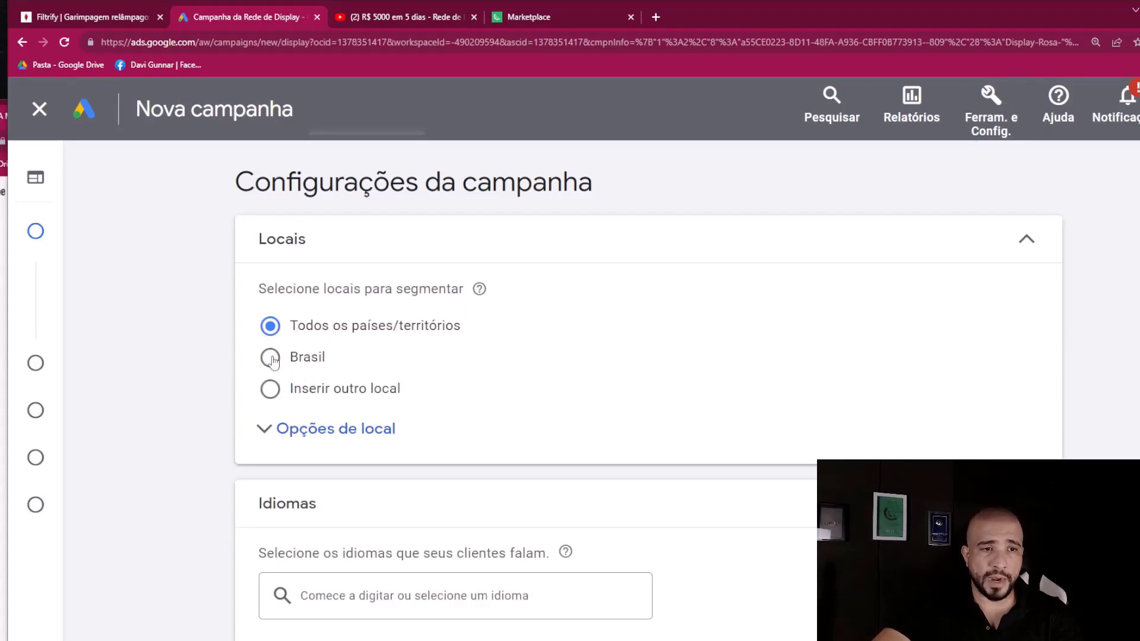
Step: Target Brasil with the Presença location option, and remove Português from the campaign languages
click(272, 359)
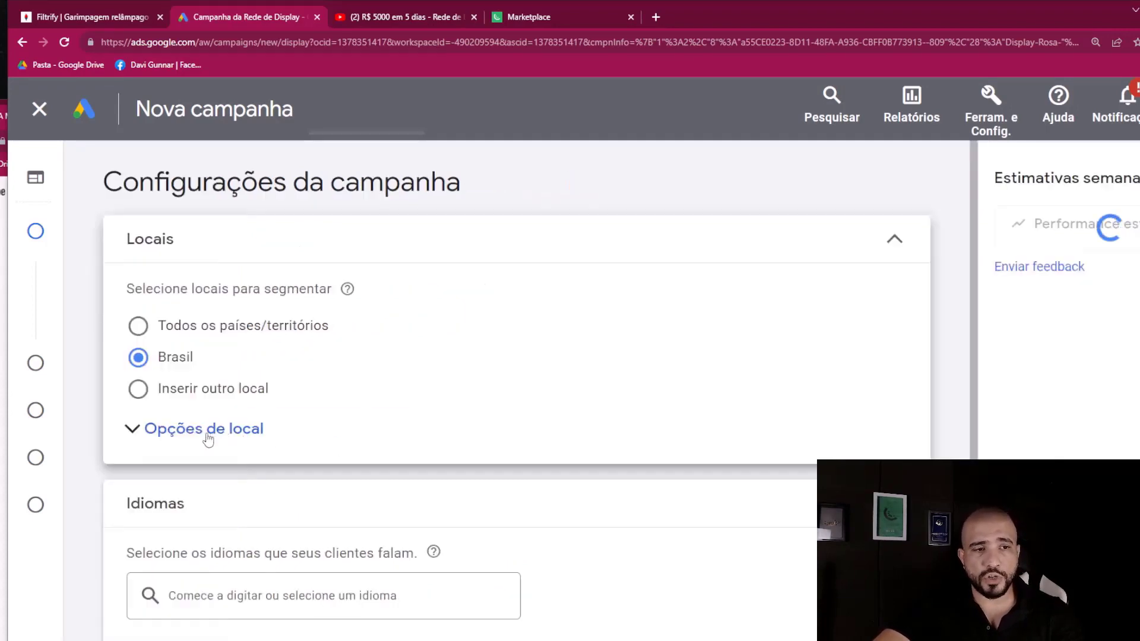
click(208, 438)
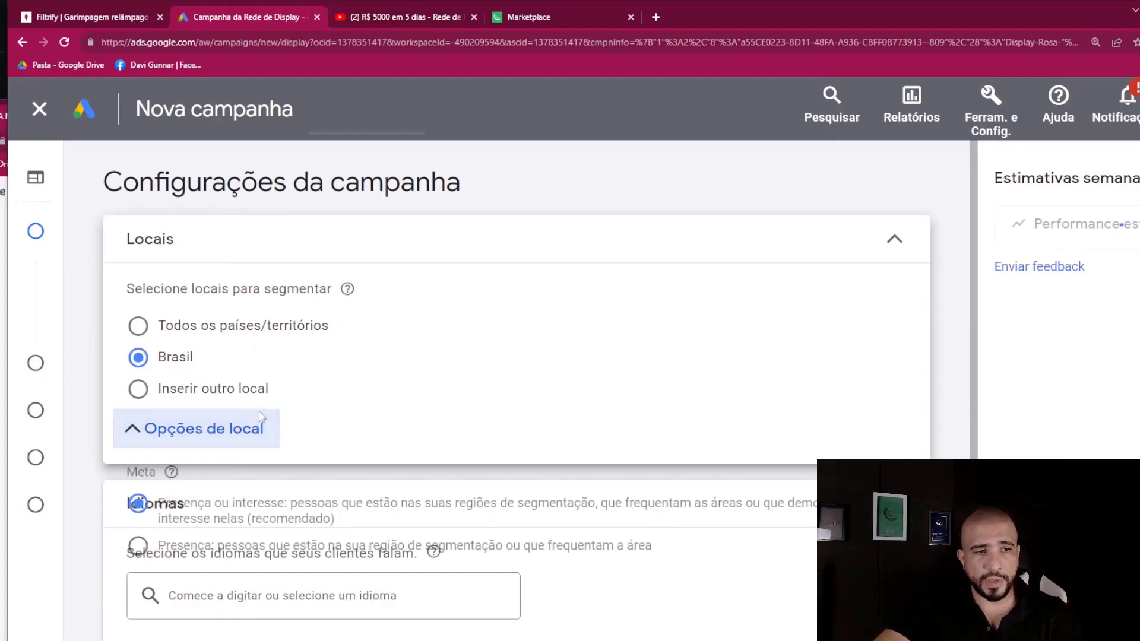
scroll(316, 437, down, 2)
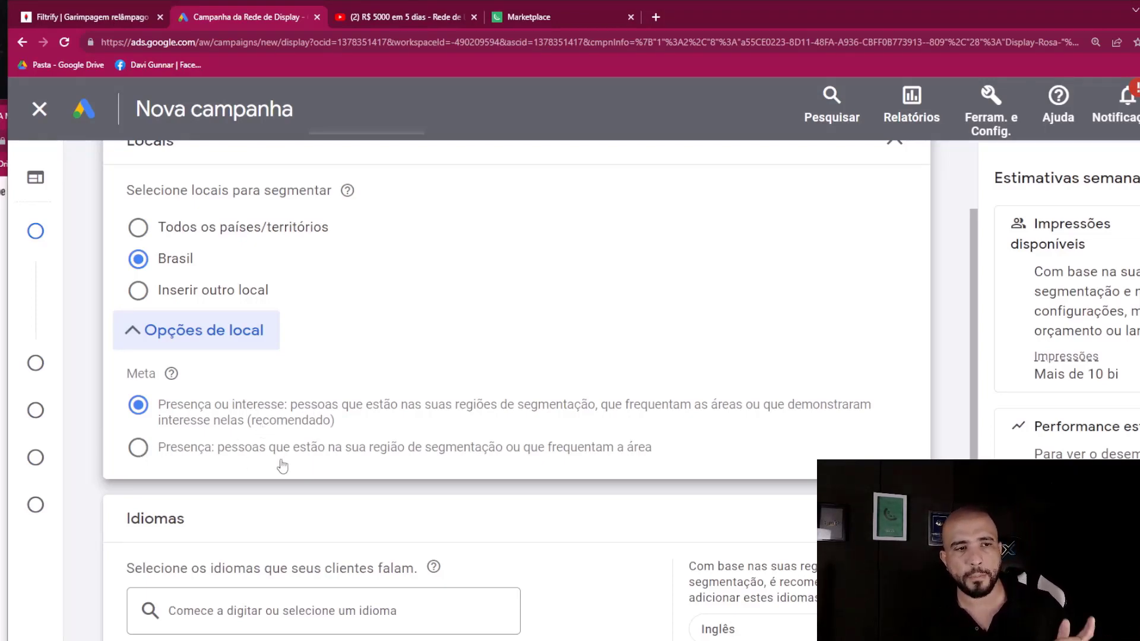
click(341, 449)
scroll(516, 463, down, 3)
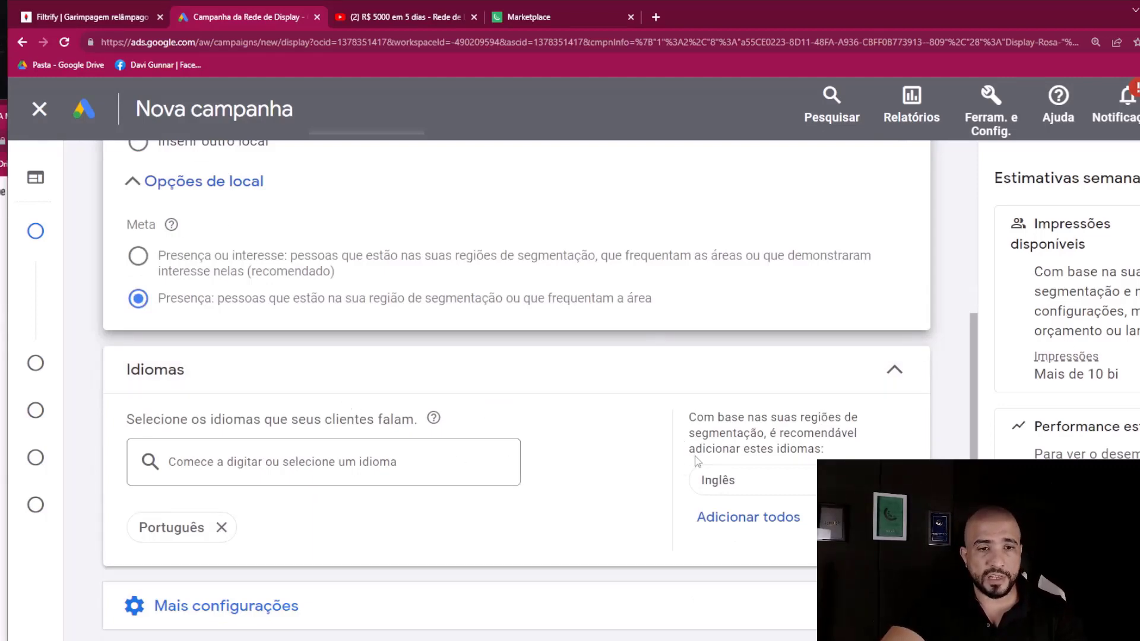
click(222, 528)
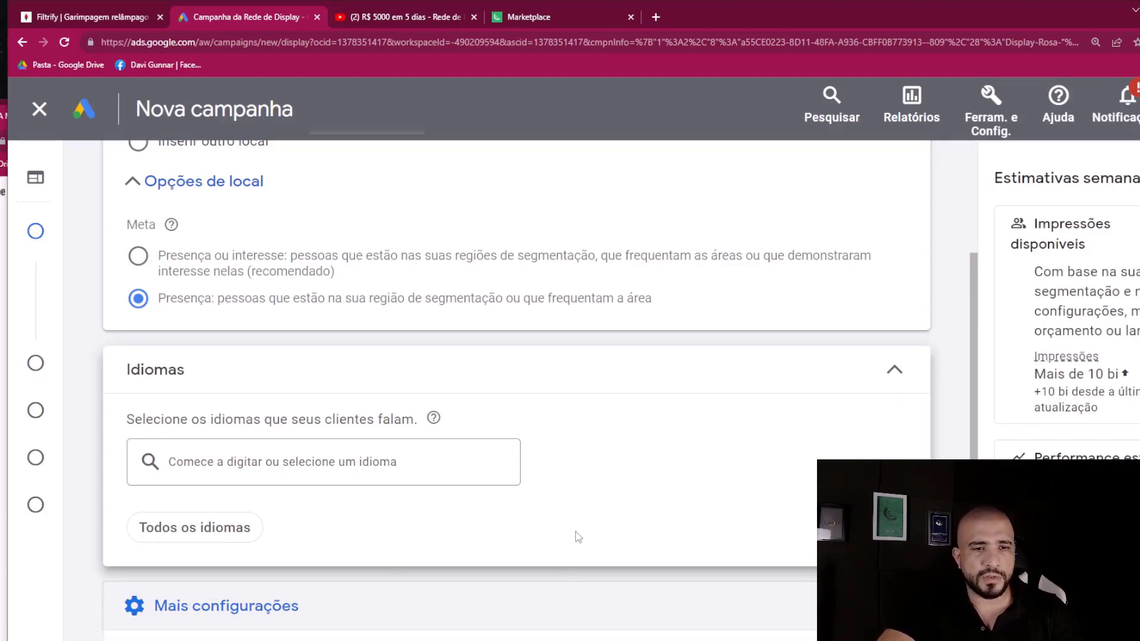
Step: Define specific device targeting that excludes Tablets, keeping Computadores and Smartphones, and proceed to budget and bidding
scroll(580, 532, down, 5)
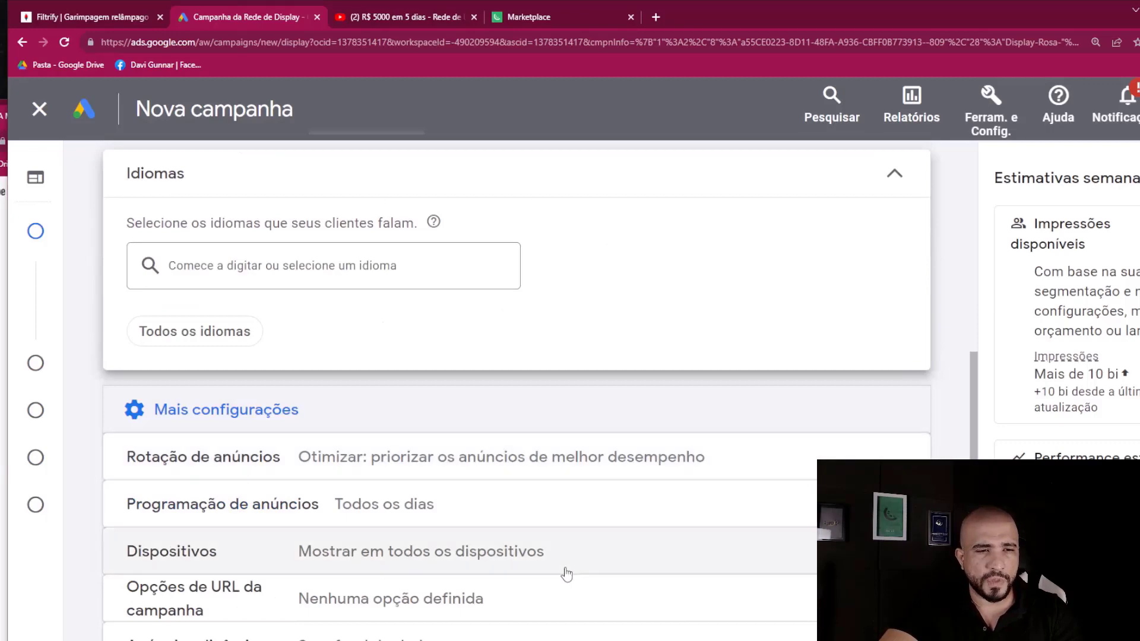
scroll(565, 575, down, 1)
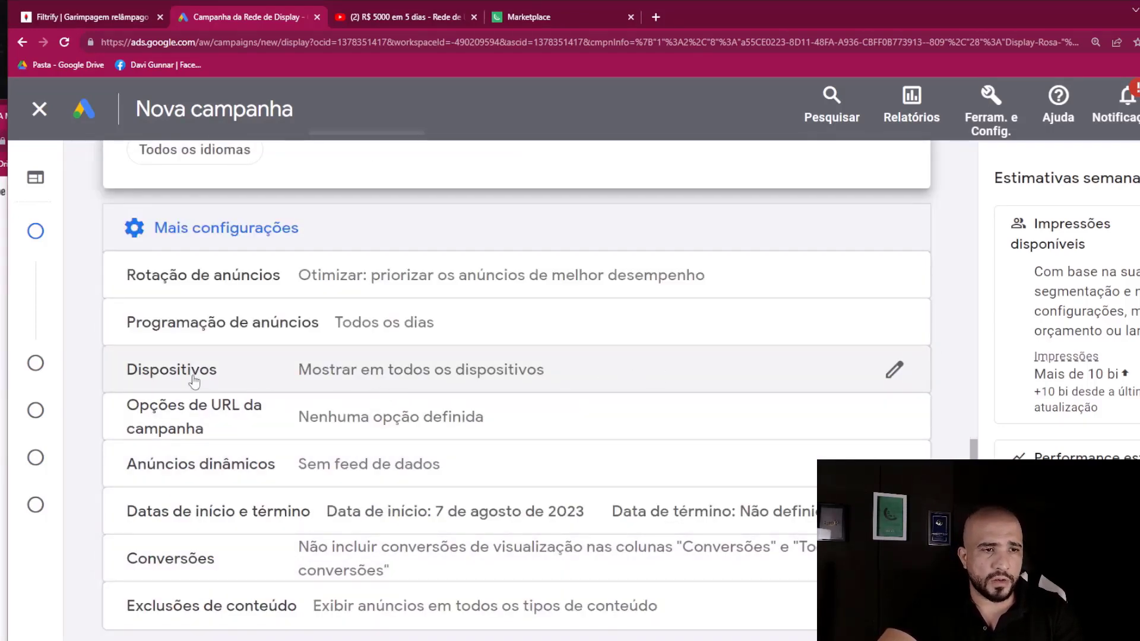
click(889, 382)
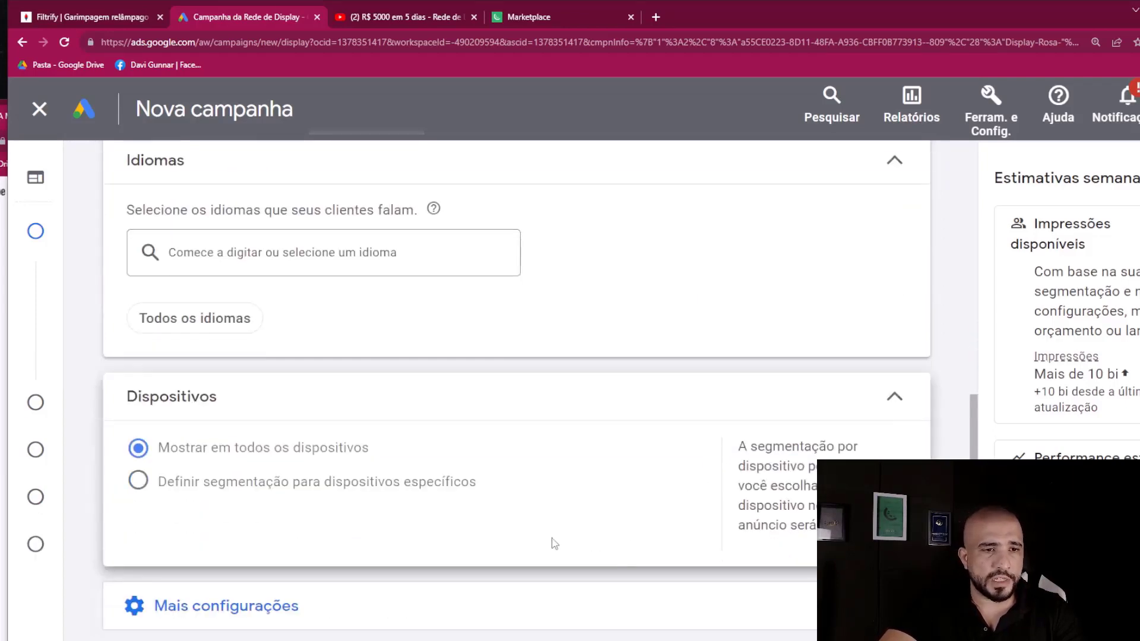
click(138, 480)
scroll(554, 456, down, 3)
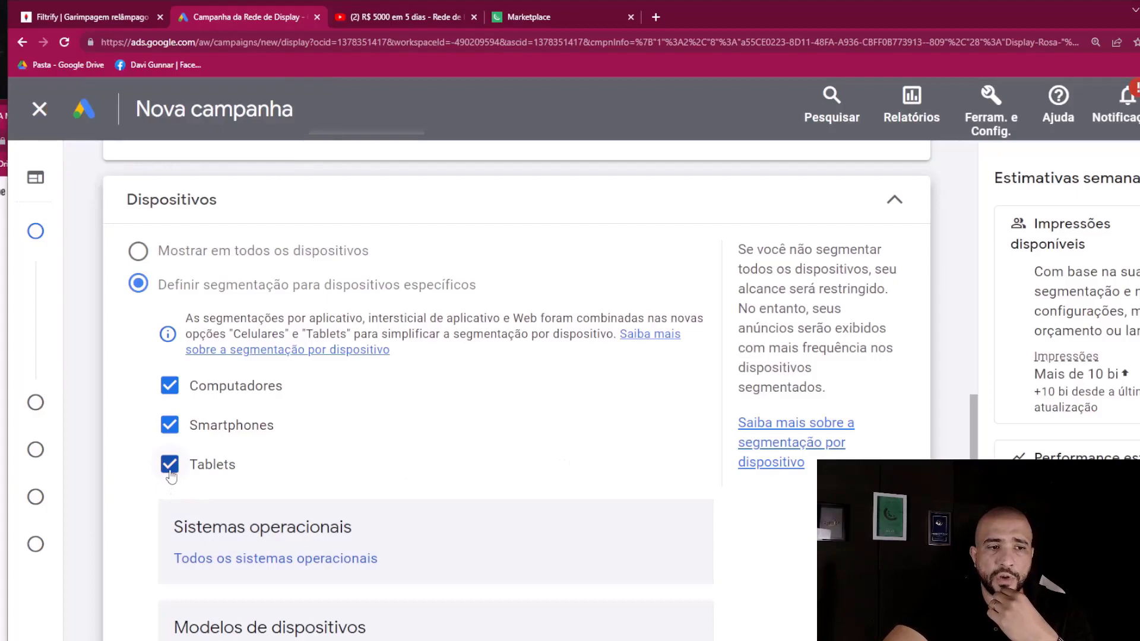
click(170, 469)
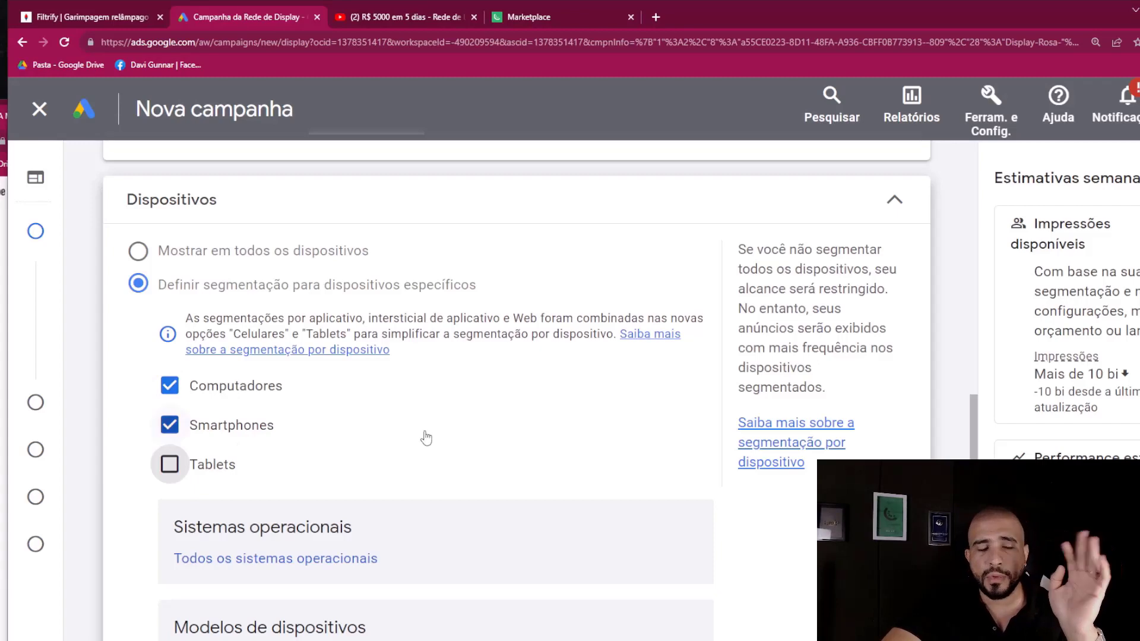
scroll(423, 438, down, 3)
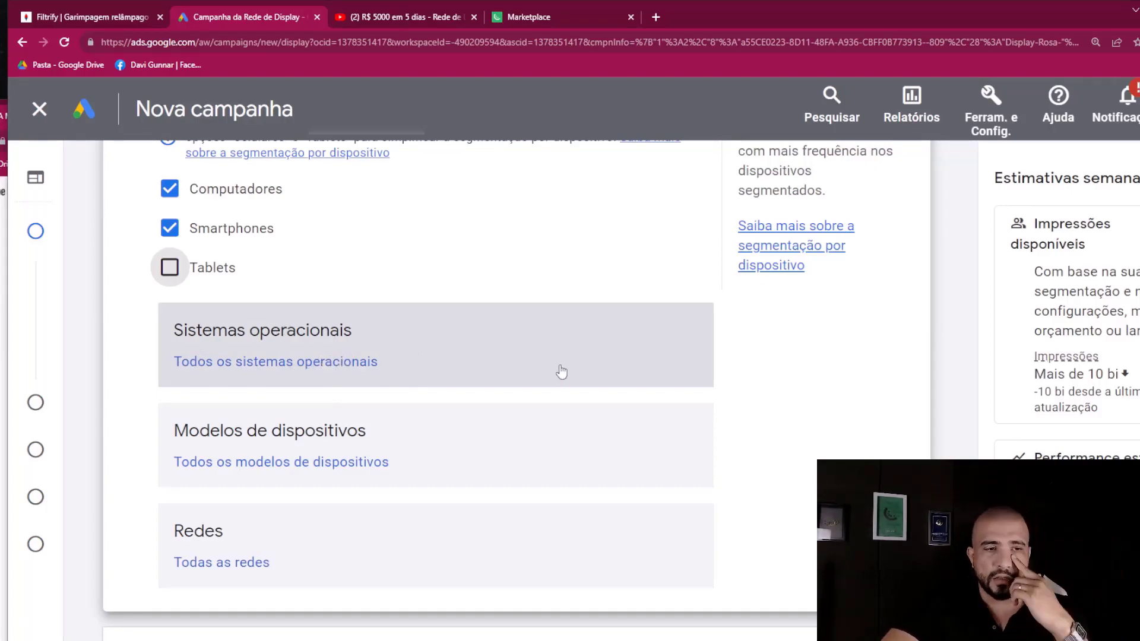
scroll(511, 397, down, 1)
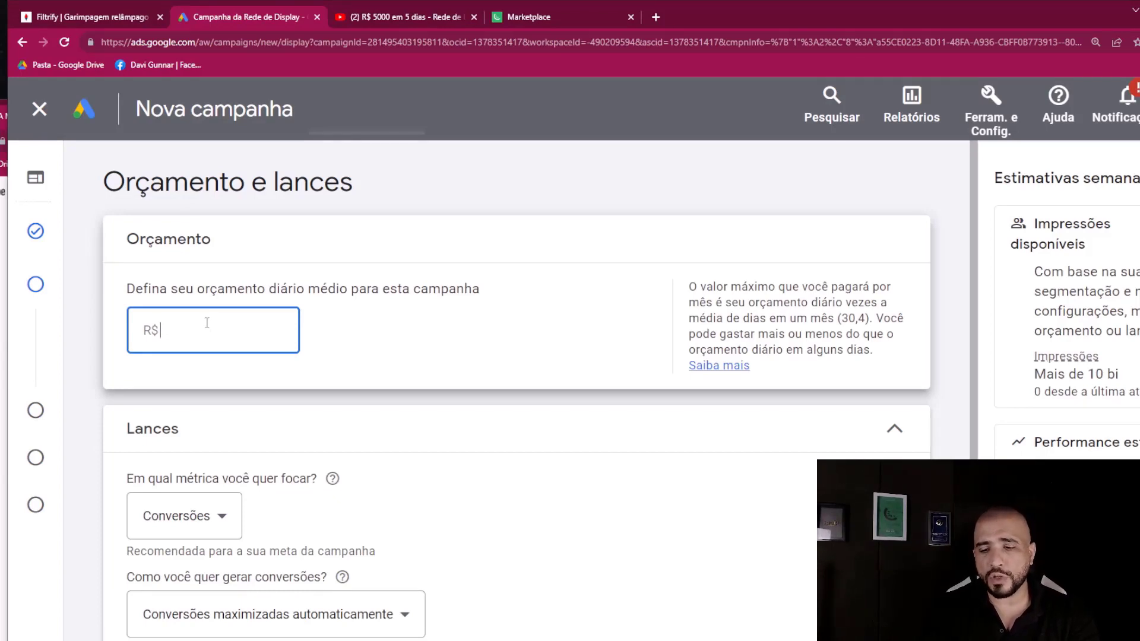
Step: Set the average daily budget to R$ 100 and select Maximizar cliques directly as the bid strategy
text(00)
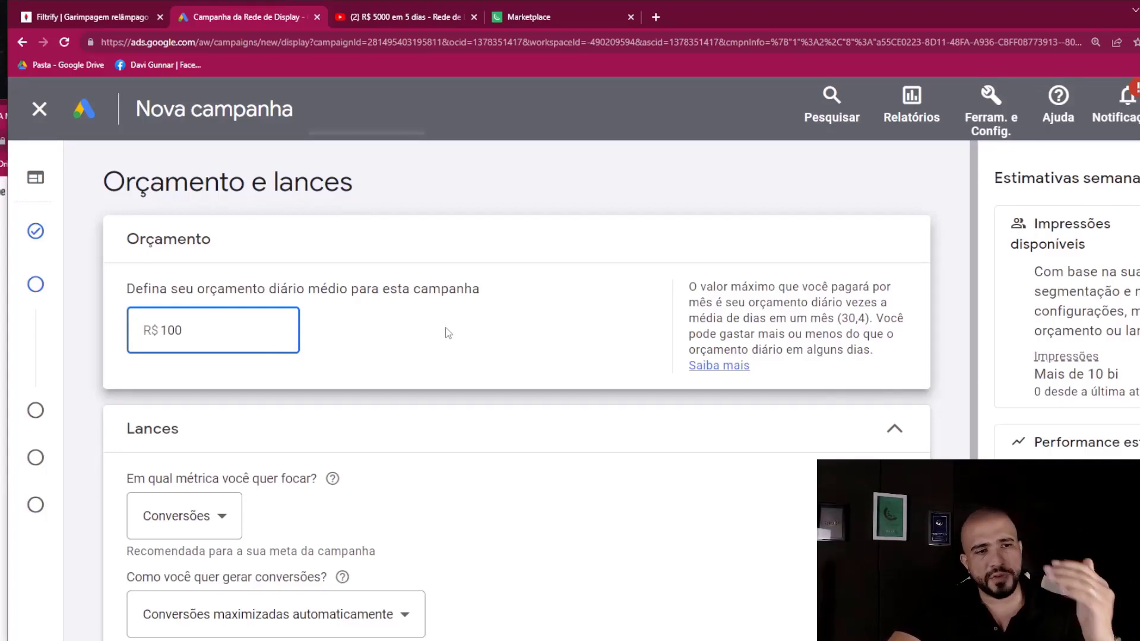
scroll(421, 356, down, 2)
scroll(433, 368, down, 2)
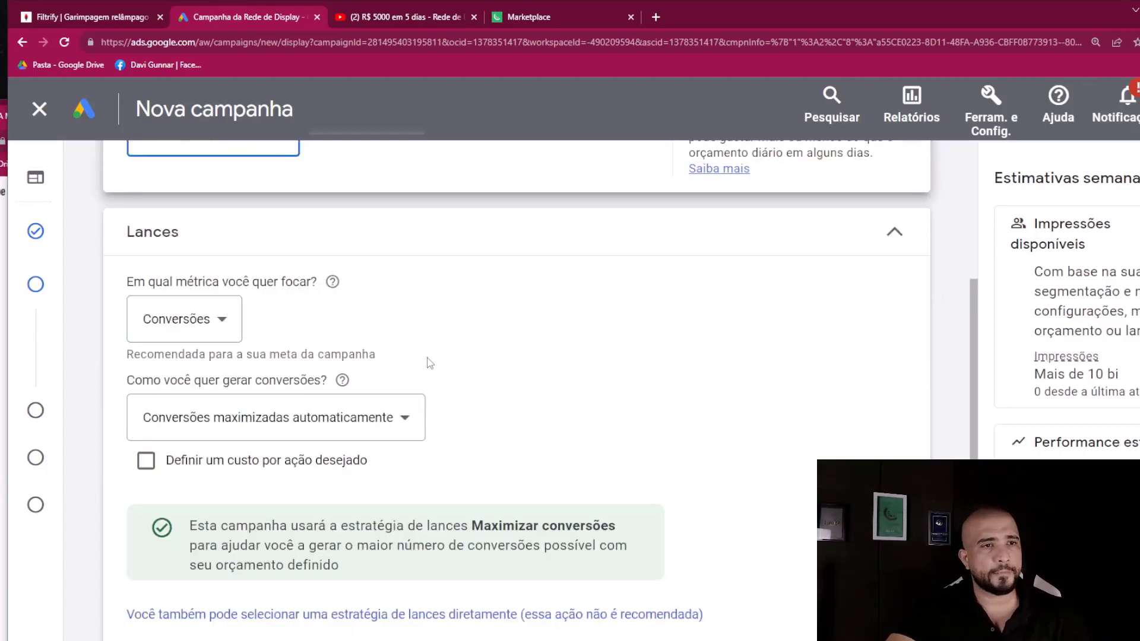
scroll(424, 363, up, 4)
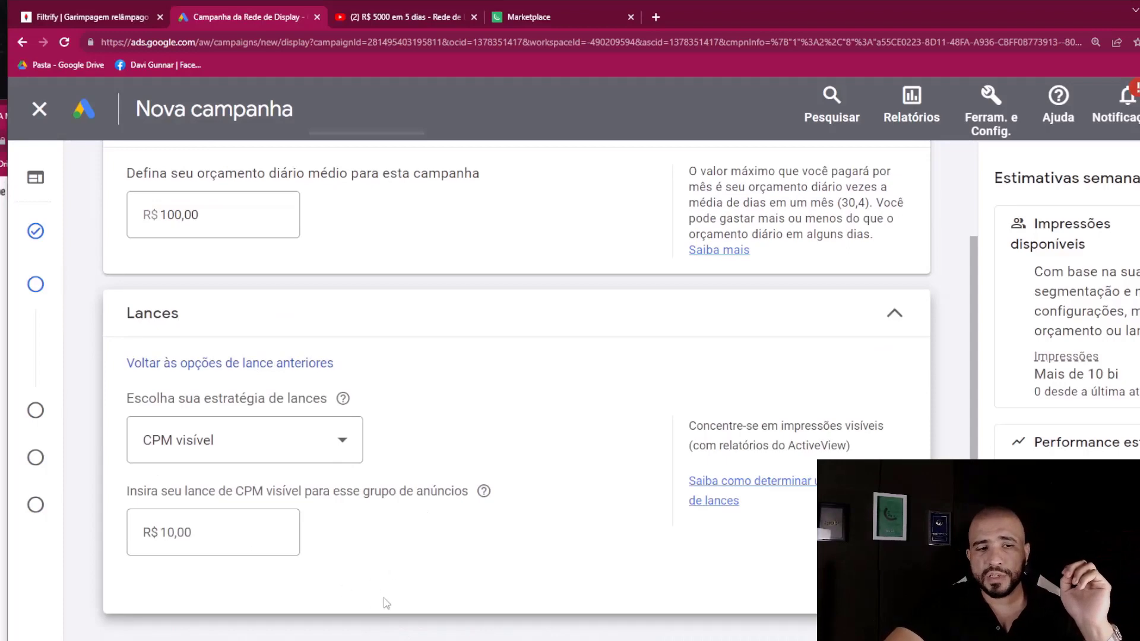
click(250, 440)
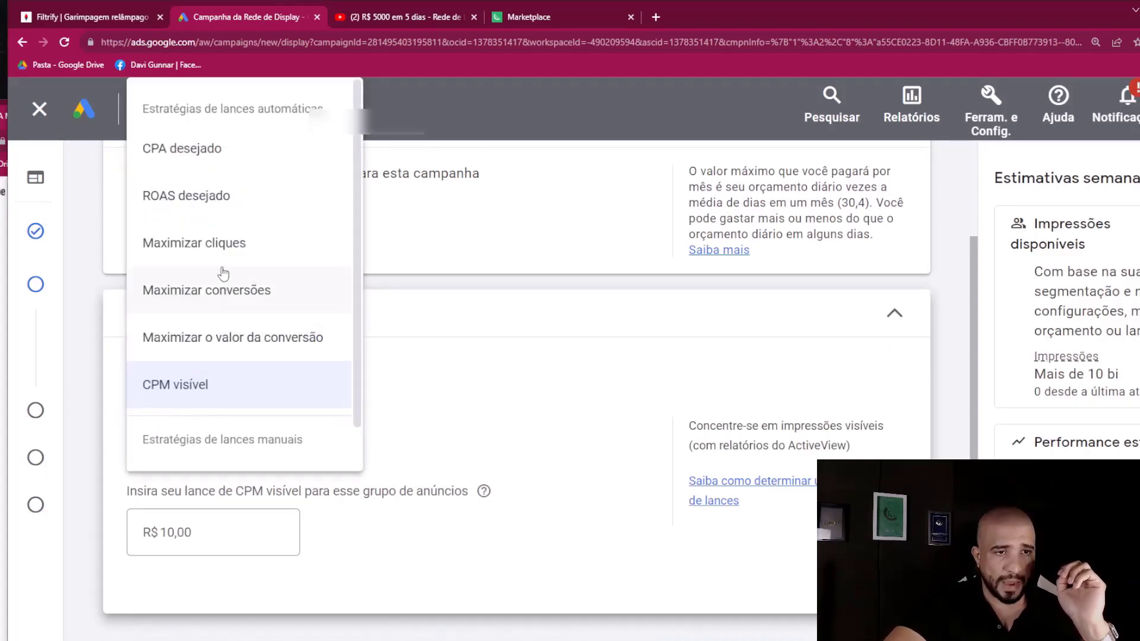
click(223, 243)
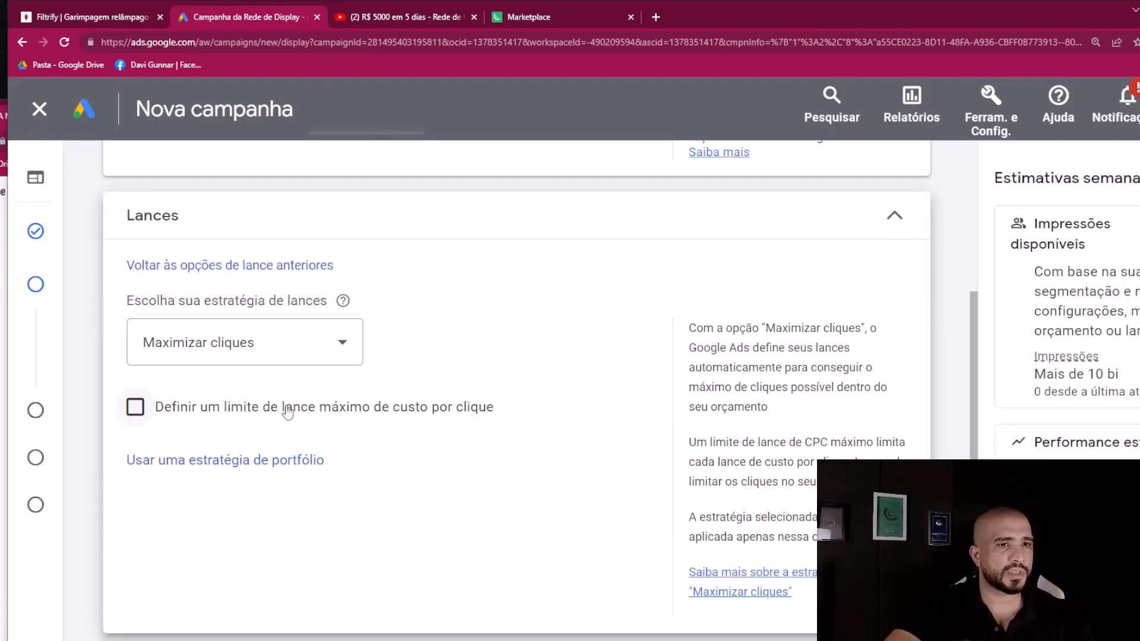
Step: Enable the maximum cost-per-click bid limit and set it to R$ 0,5
click(135, 407)
click(206, 473)
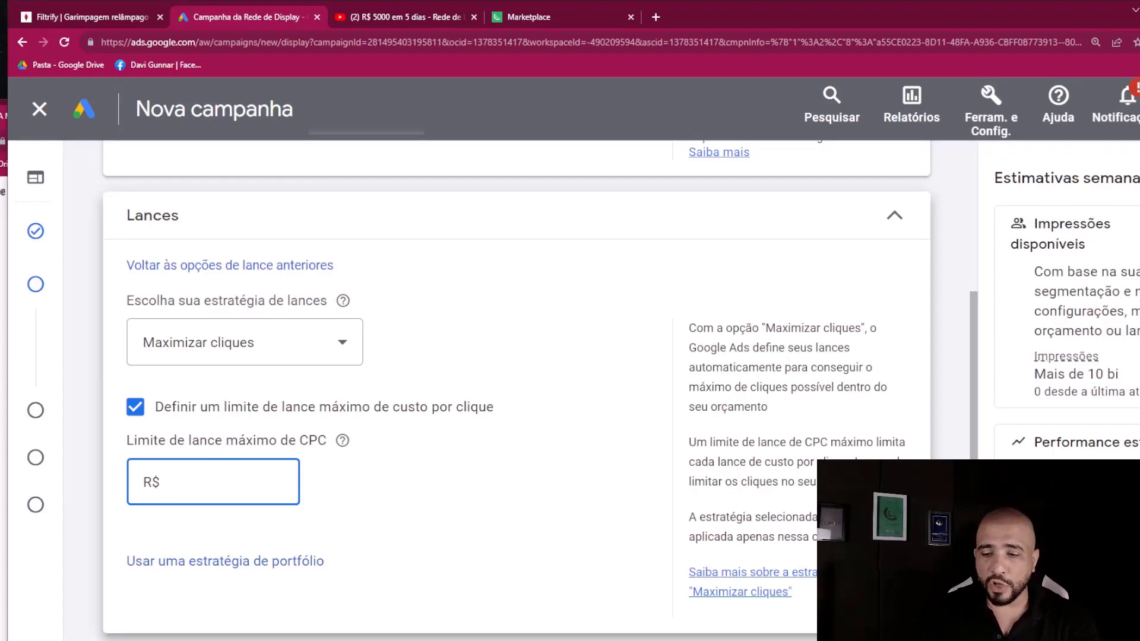
text(0,5)
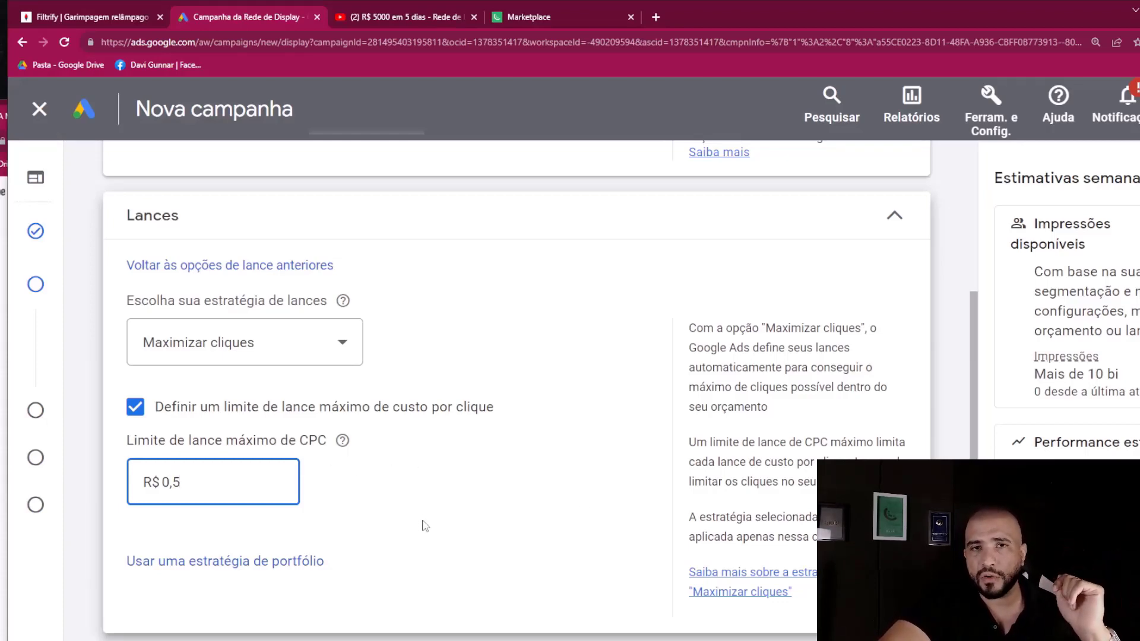
Step: Proceed to the targeting section and open Canais targeting in its Inserir mode for entering several placements by URL
scroll(426, 523, down, 1)
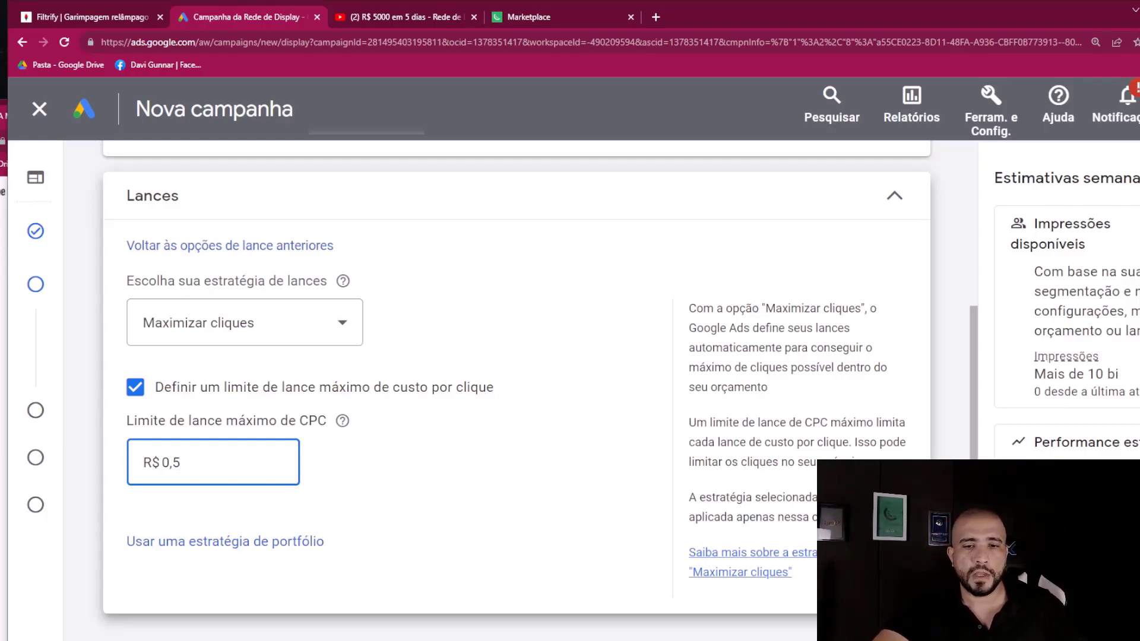
click(138, 355)
scroll(138, 355, down, 7)
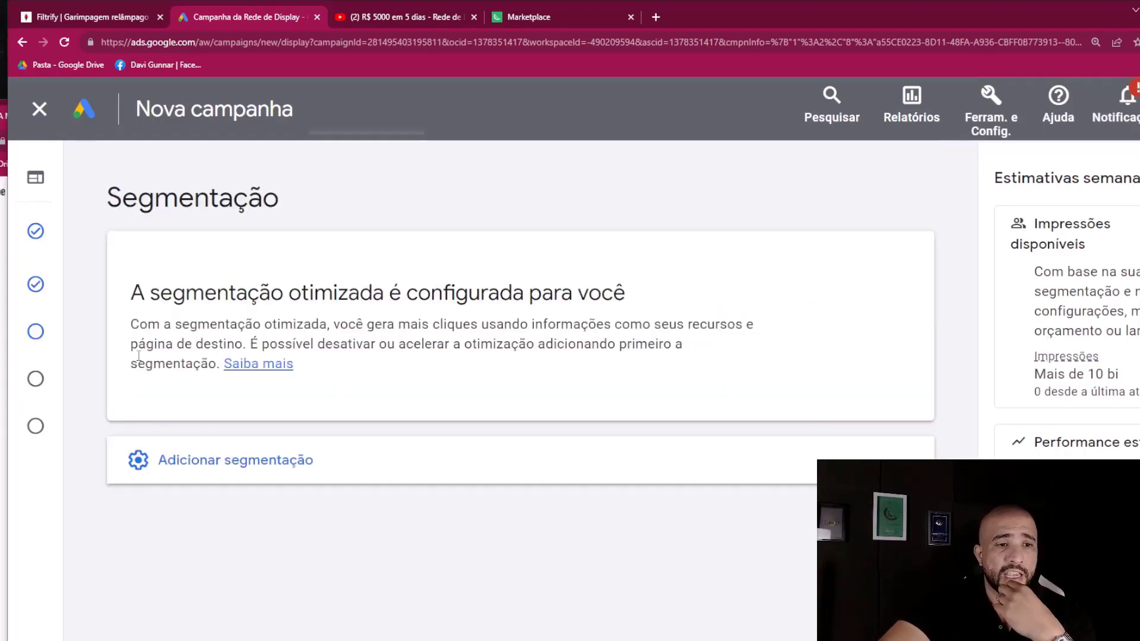
click(273, 467)
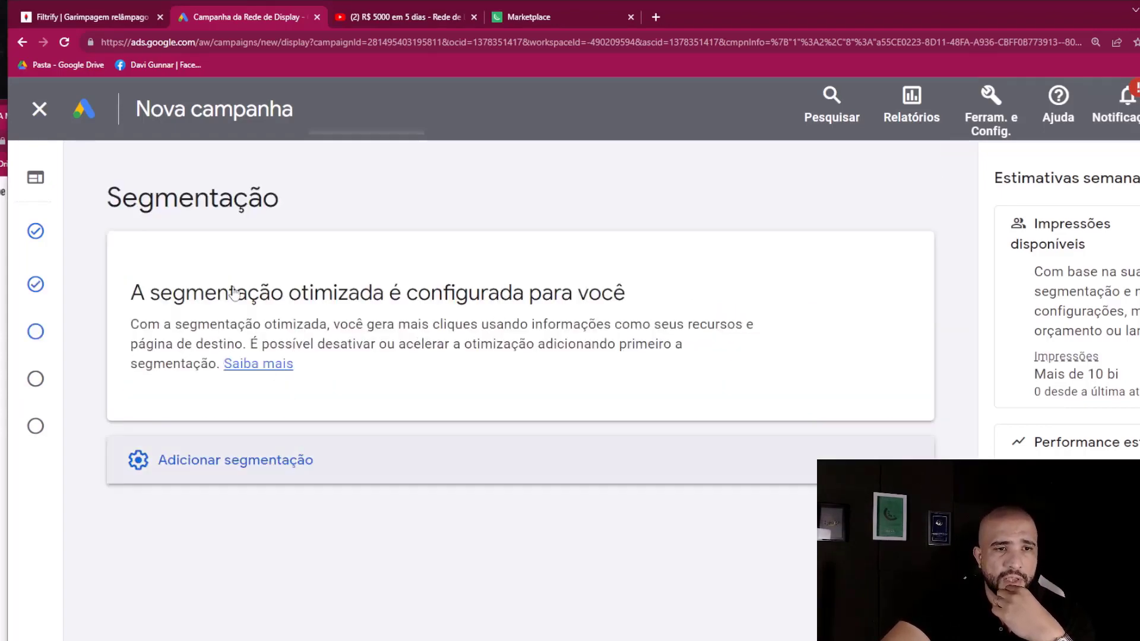
click(273, 467)
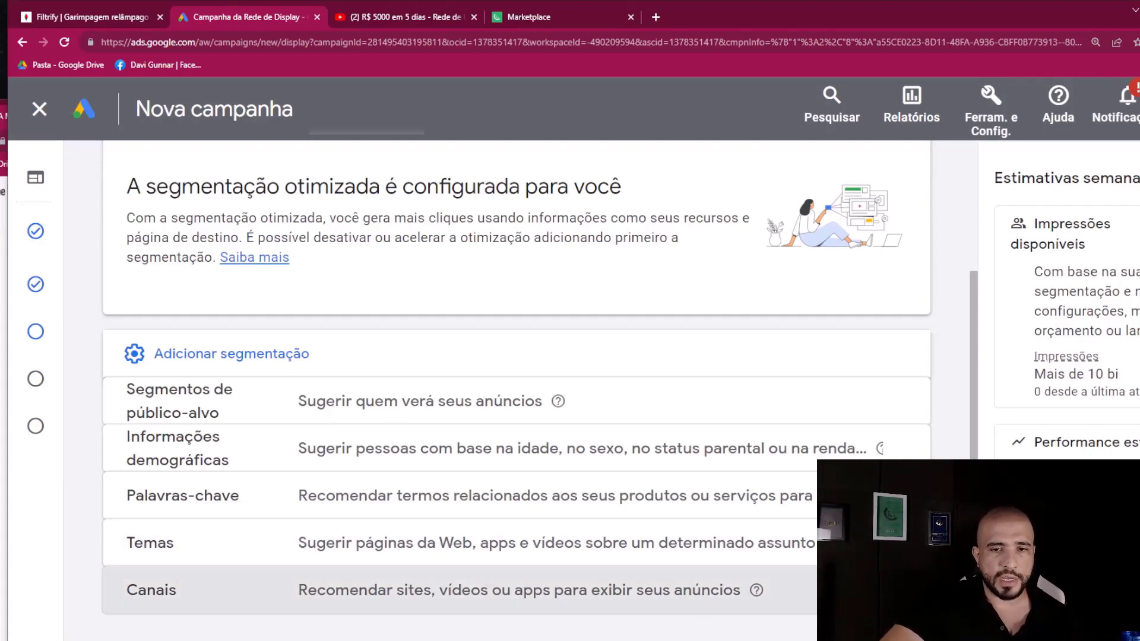
click(320, 589)
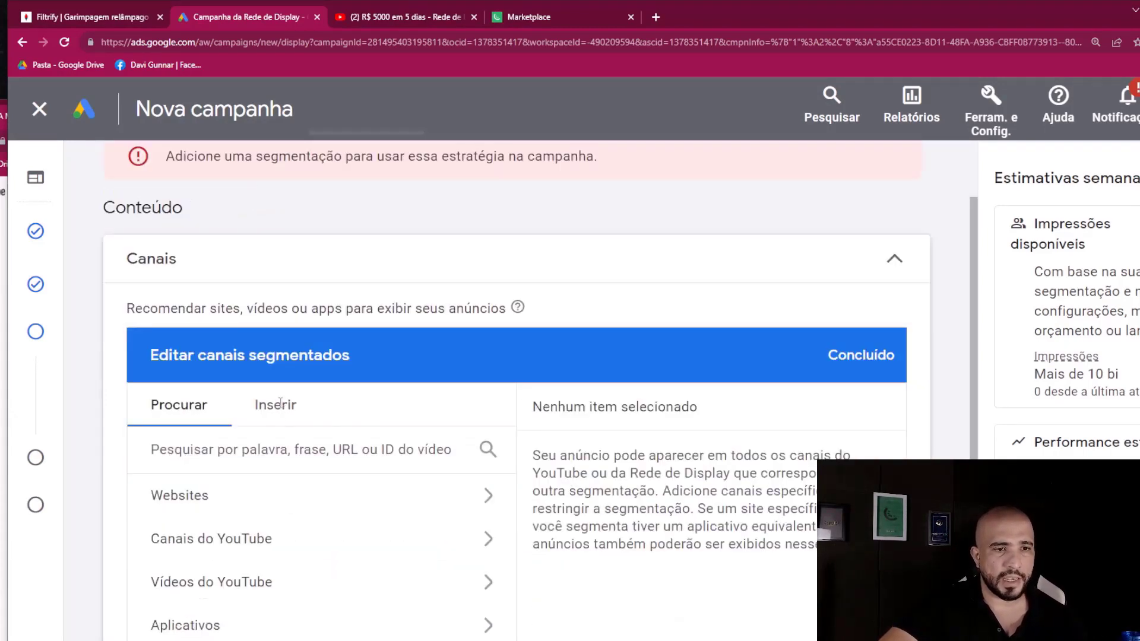
click(289, 410)
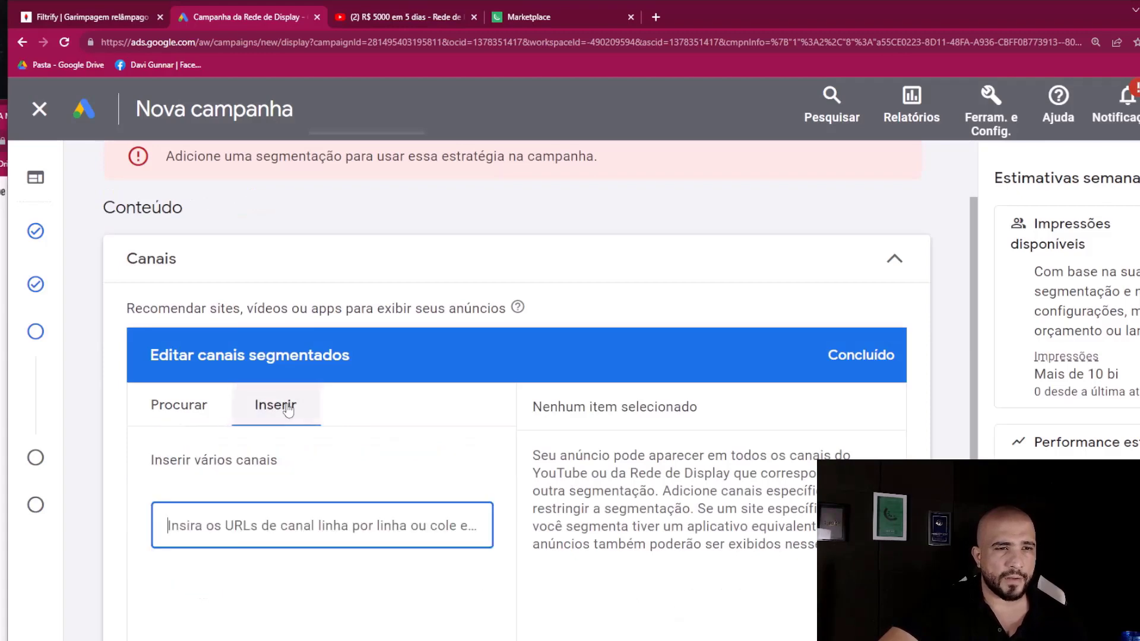
Step: Copy the URL of the YouTube video "R$ 5000 em 5 dias - Rede de Display para afiliados" and add it as a targeted placement in Google Ads
click(402, 16)
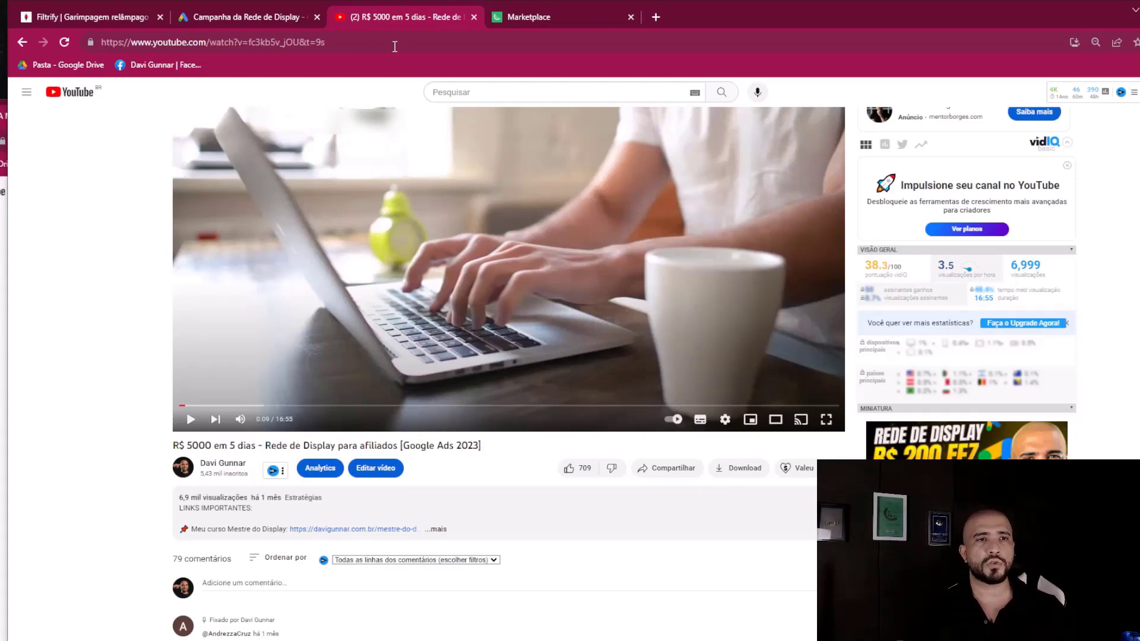
click(336, 46)
key(ctrl+c)
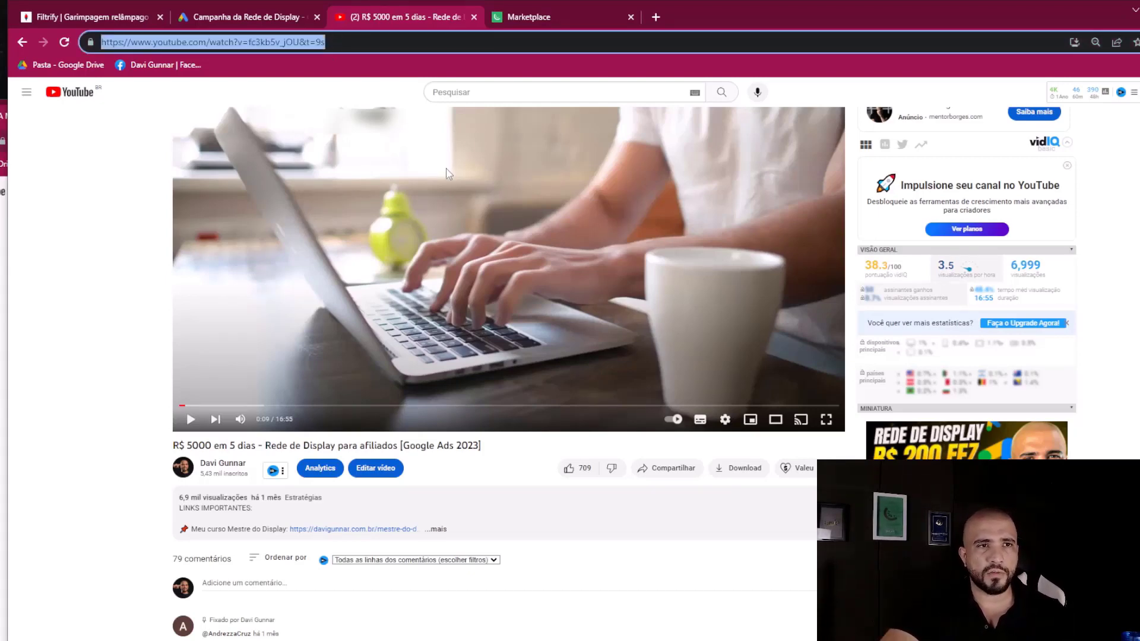
click(233, 21)
click(269, 519)
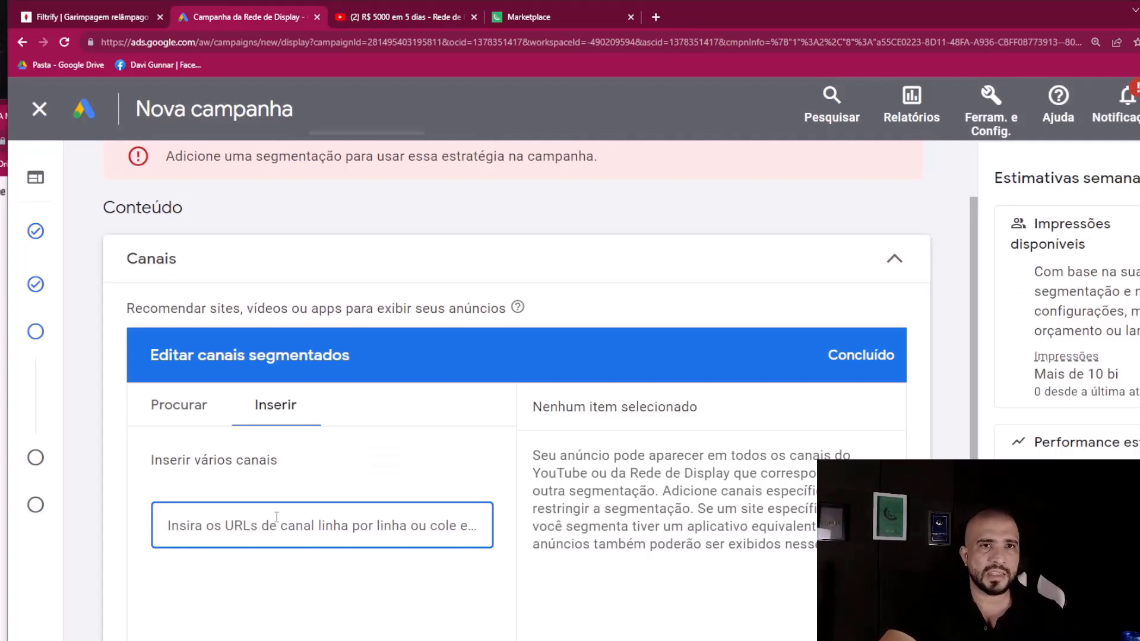
key(ctrl+v)
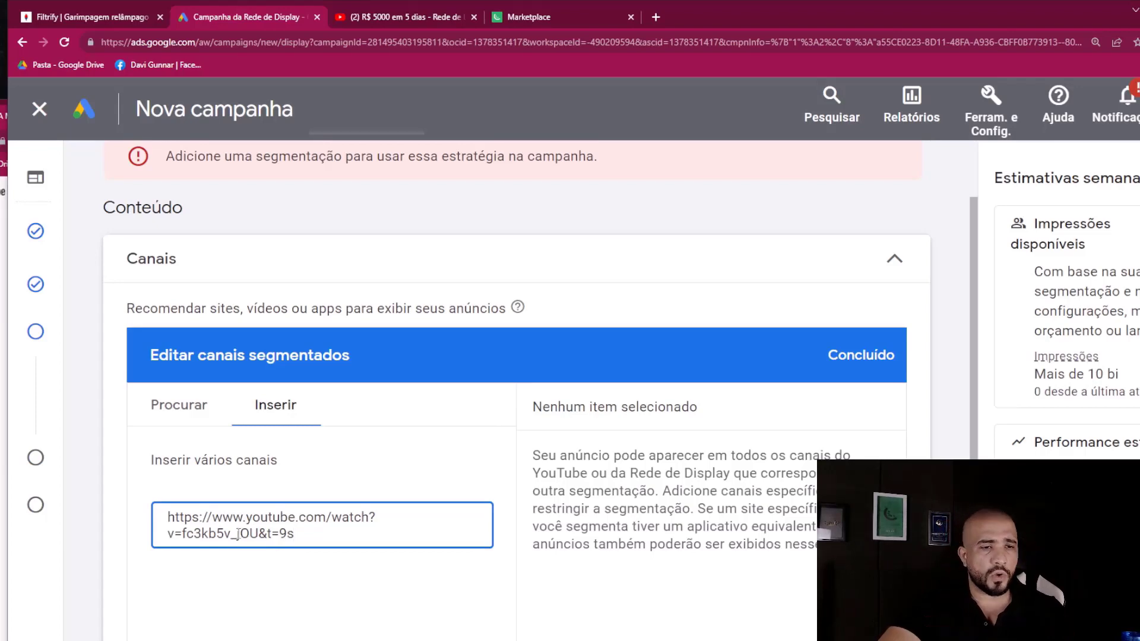
scroll(261, 530, down, 3)
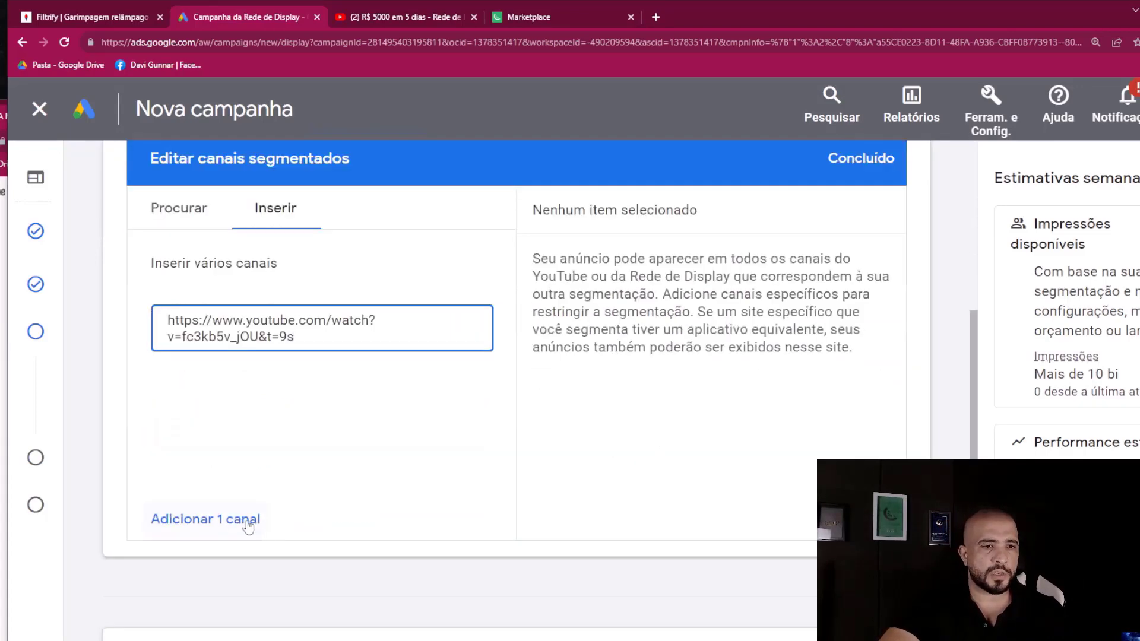
click(197, 534)
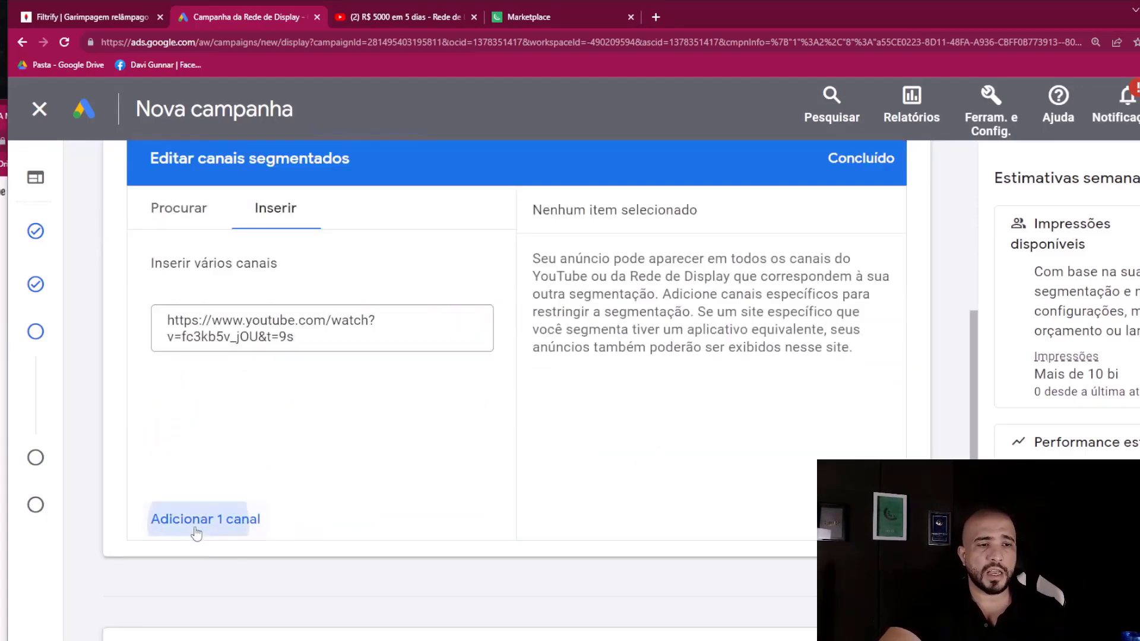
Step: Turn off Segmentação otimizada for the campaign and proceed to ad creation
scroll(199, 510, down, 2)
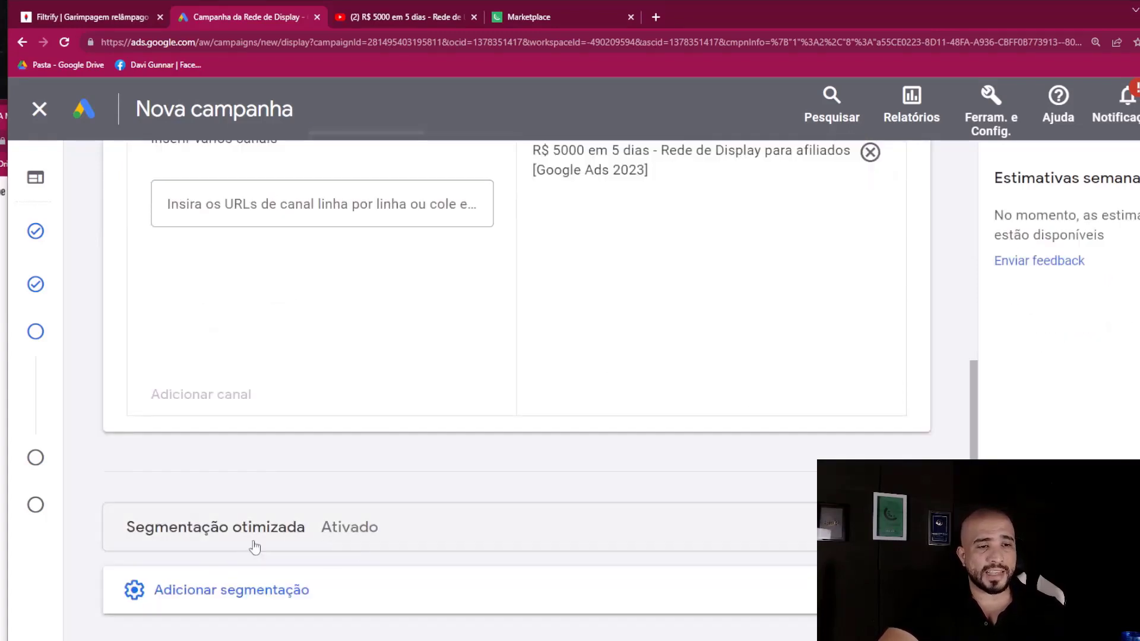
click(797, 528)
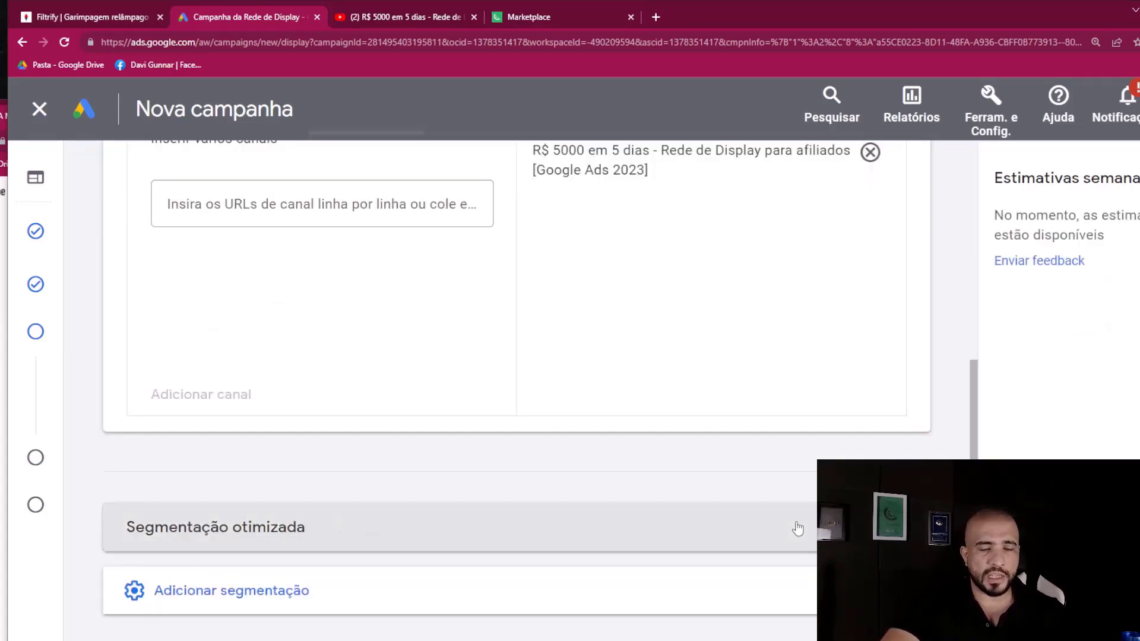
scroll(379, 536, down, 2)
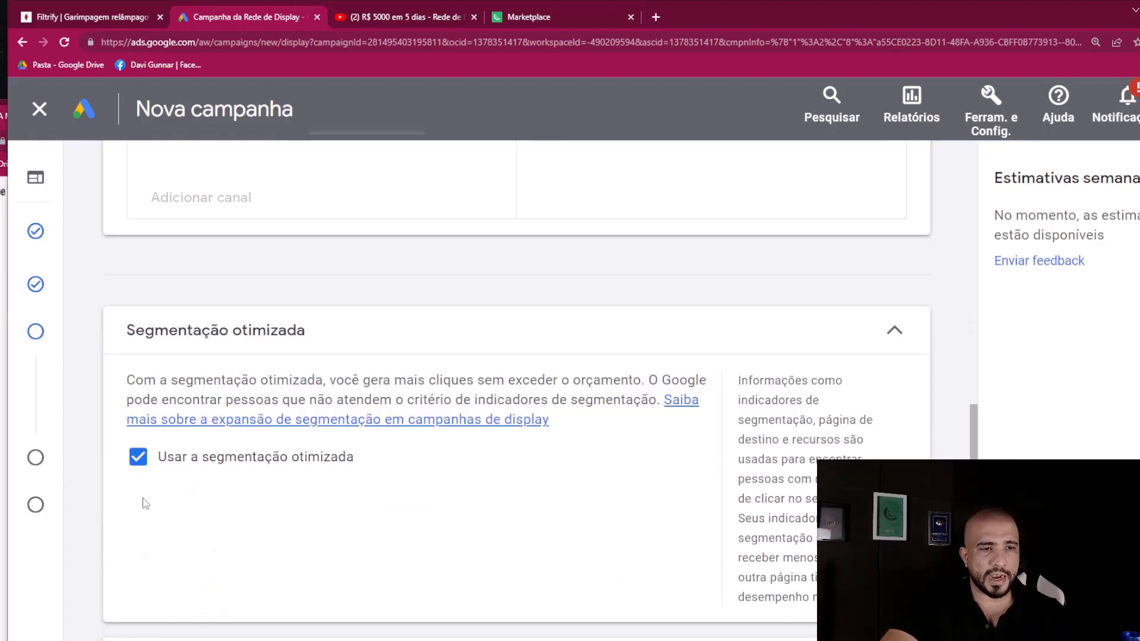
click(141, 466)
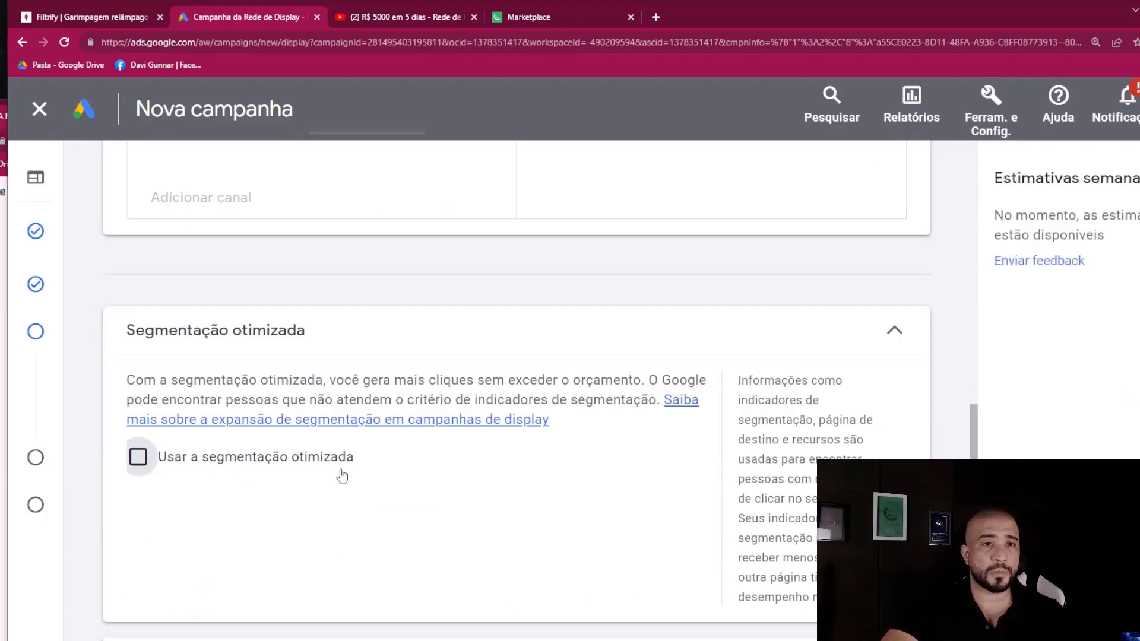
scroll(410, 498, down, 1)
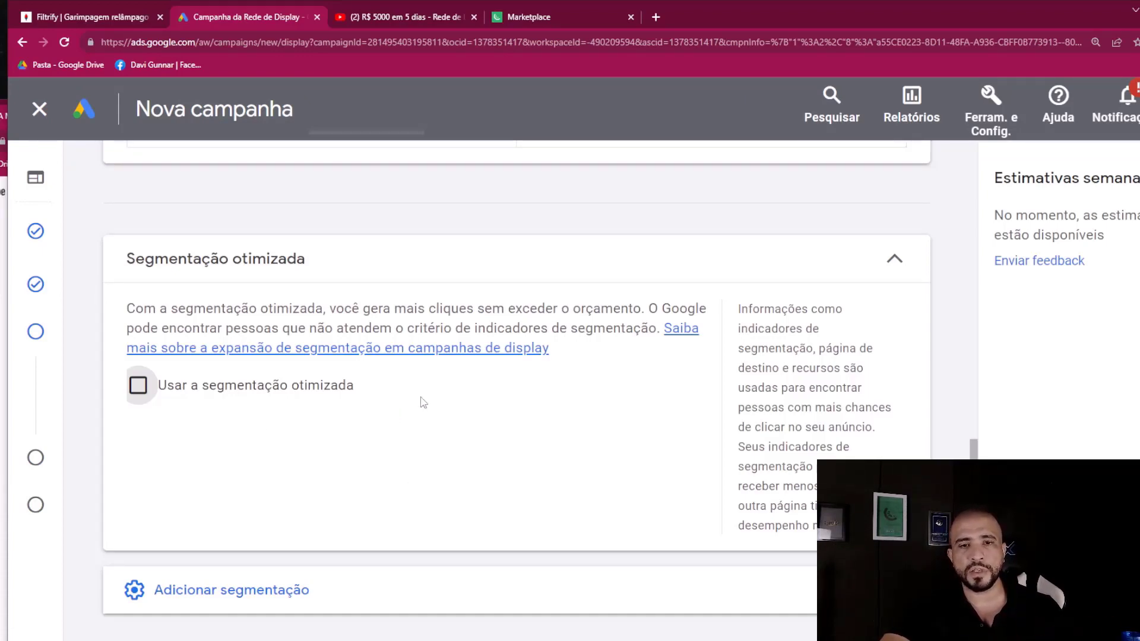
scroll(356, 594, down, 10)
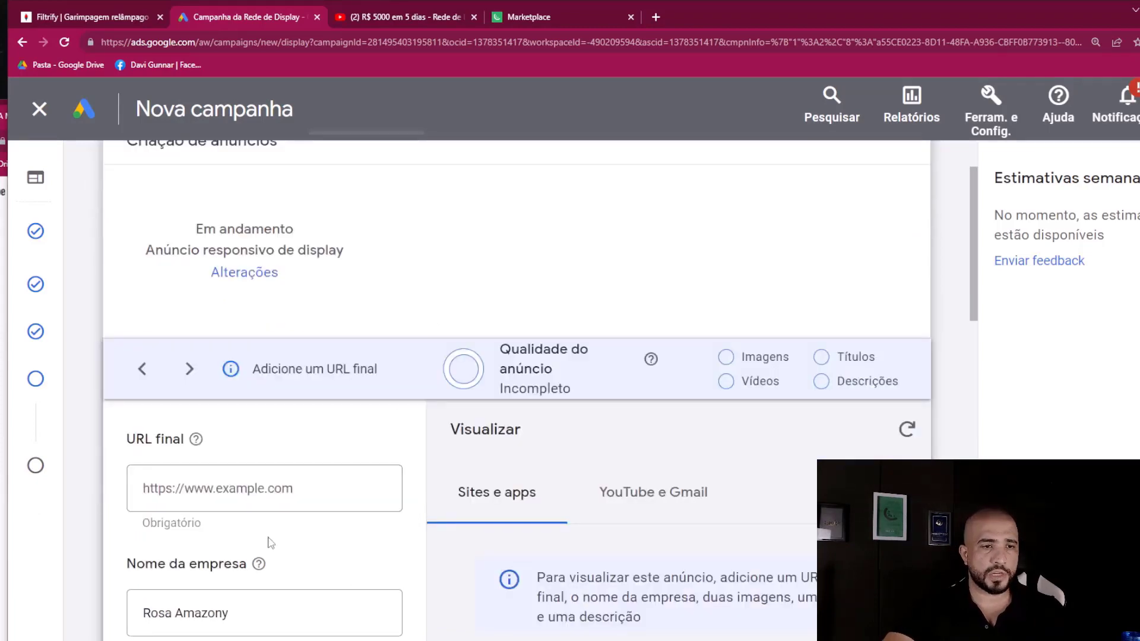
scroll(270, 541, down, 3)
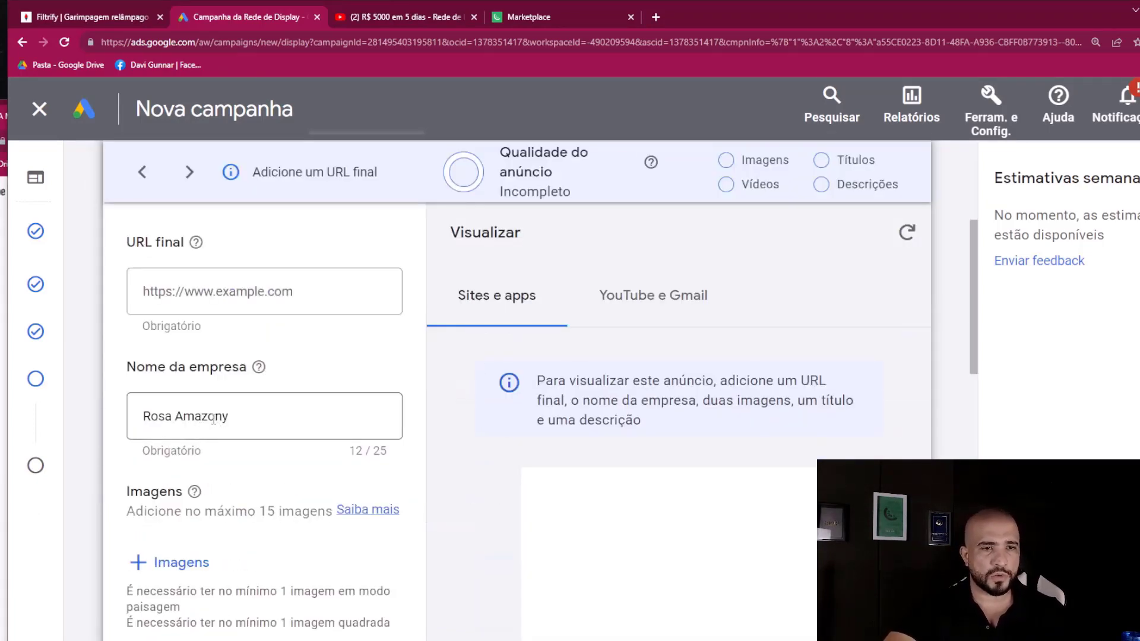
click(233, 289)
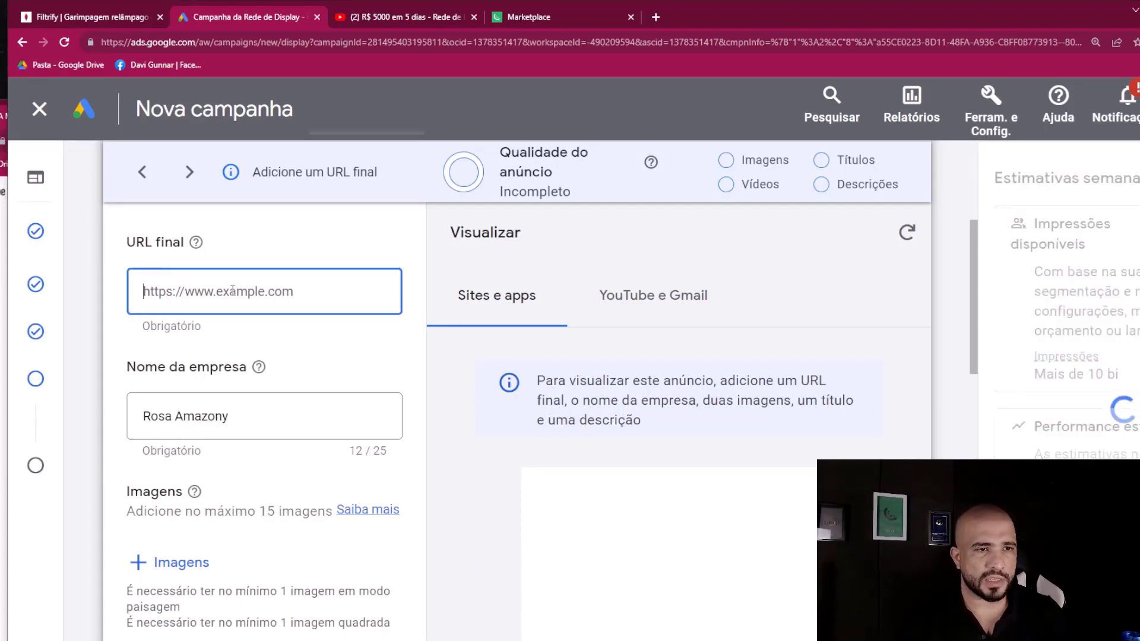
text(ro)
key(Down)
key(Return)
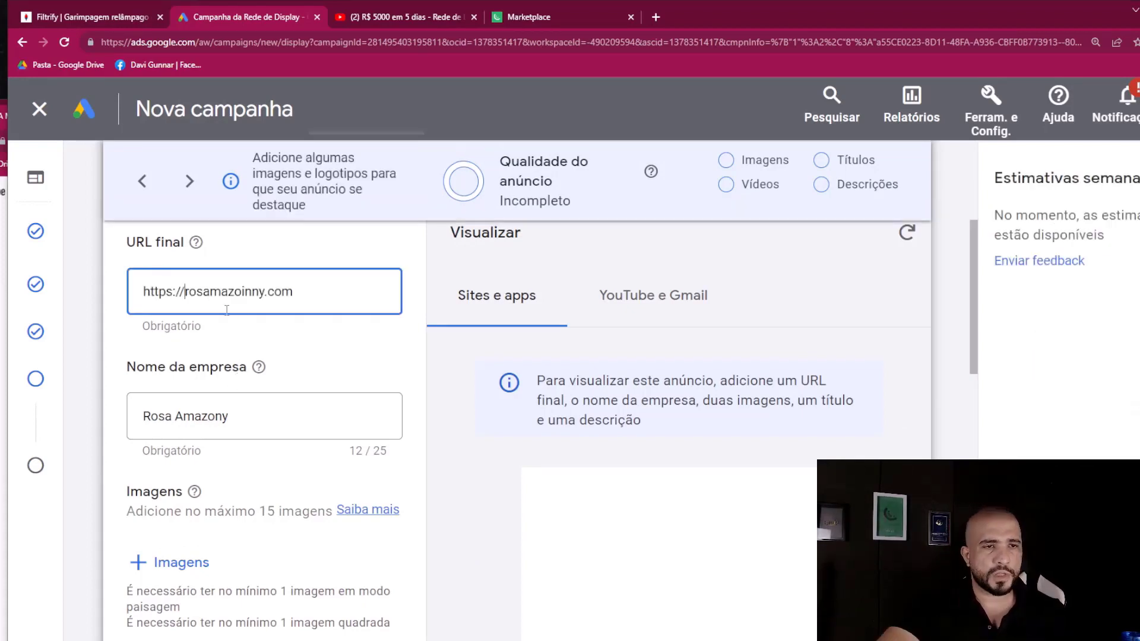
scroll(269, 314, up, 2)
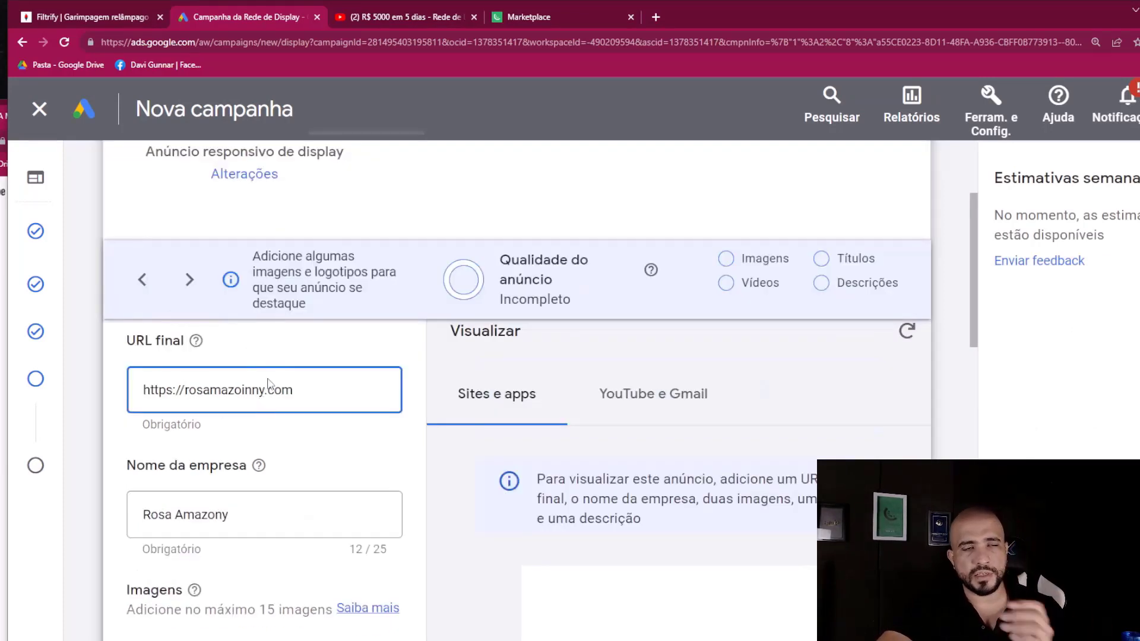
scroll(275, 379, down, 2)
scroll(315, 453, up, 2)
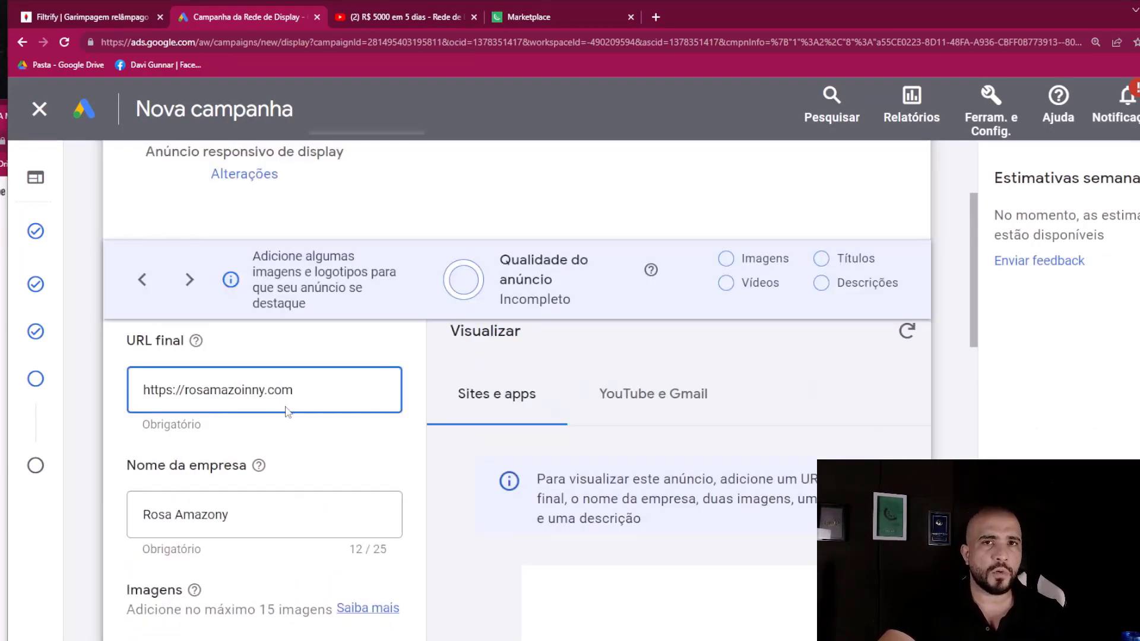
scroll(288, 412, down, 3)
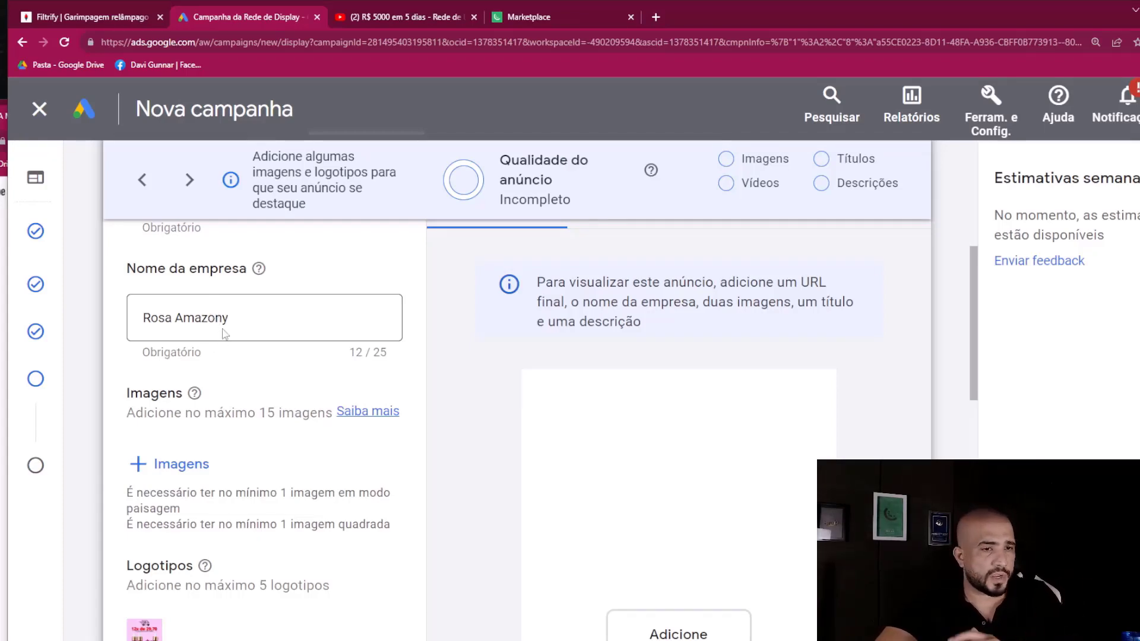
Step: Open the ad's image selection, check a display ad example on the YouTube video page, and return to Google Ads
scroll(232, 392, down, 2)
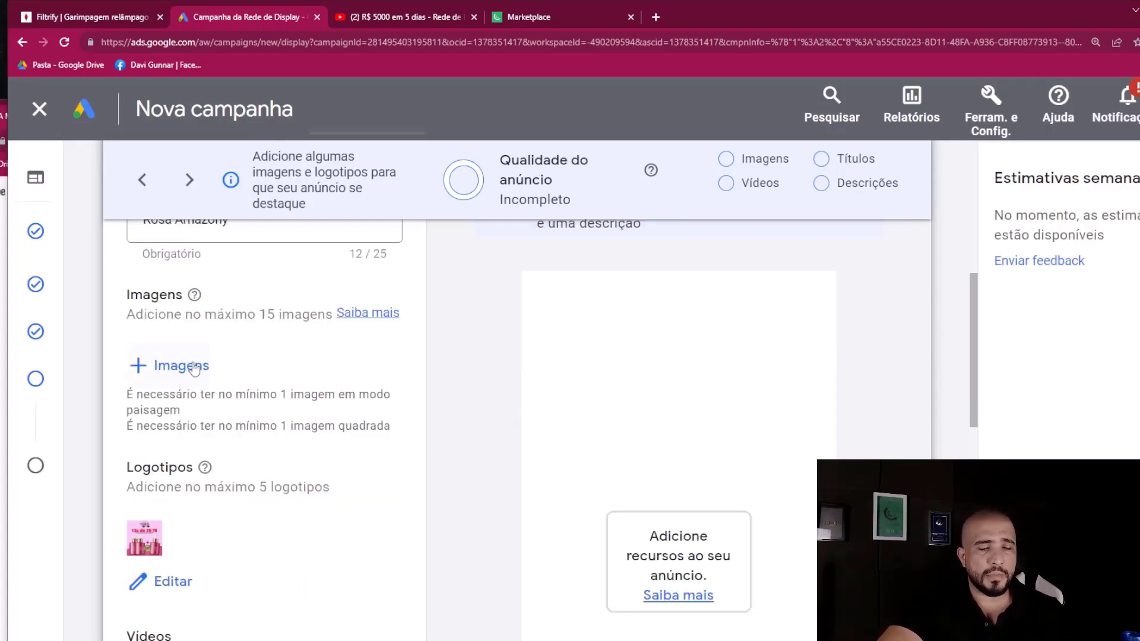
click(169, 367)
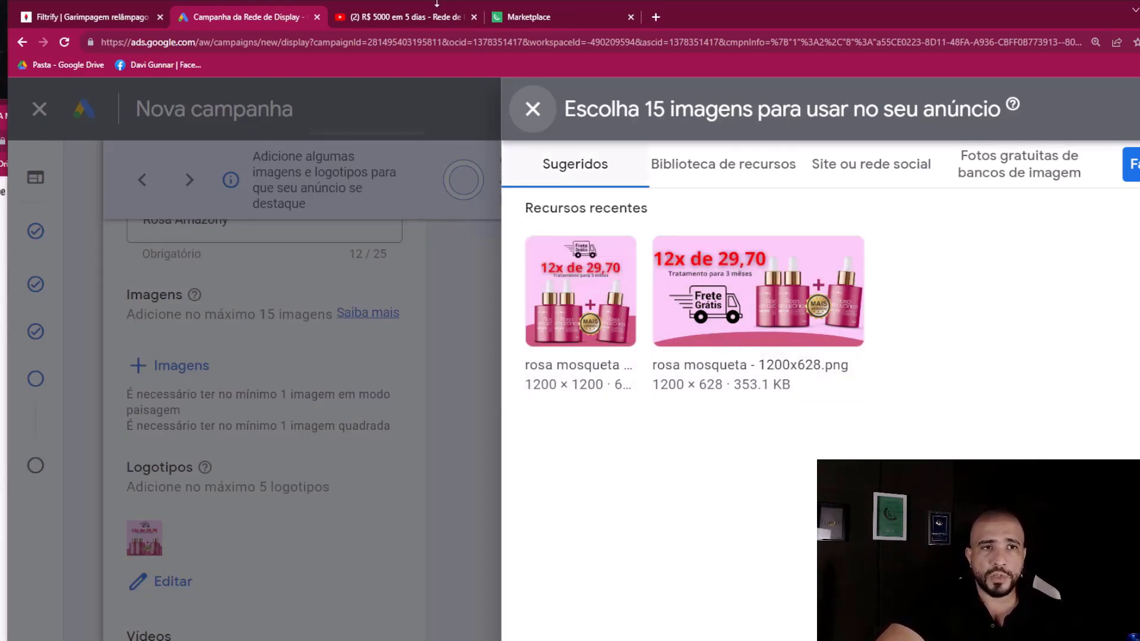
click(423, 16)
scroll(964, 444, down, 20)
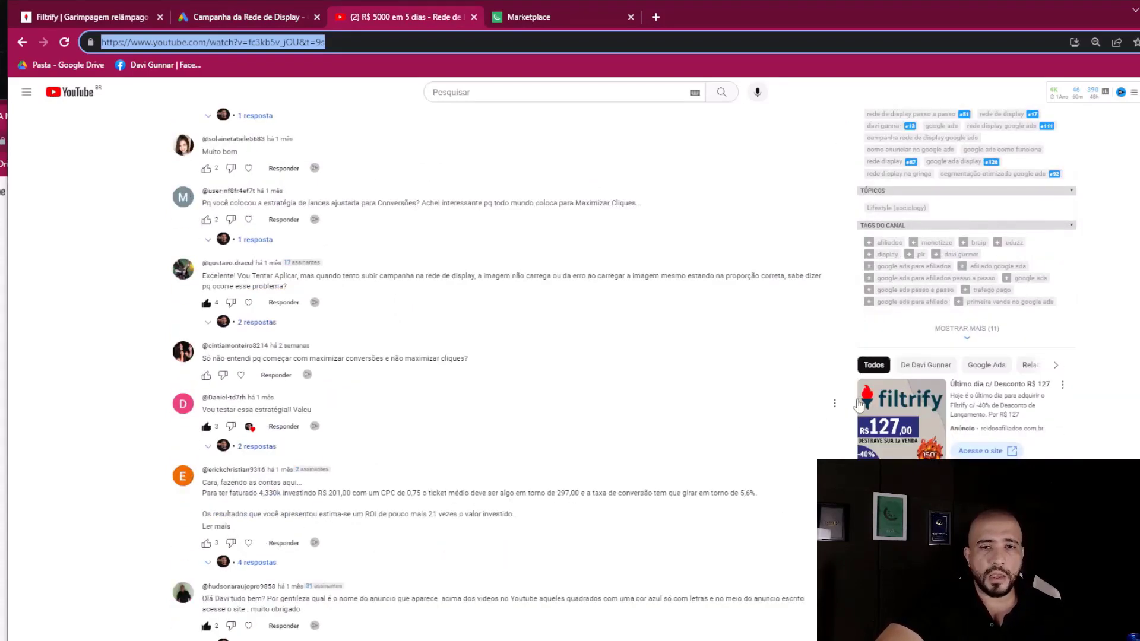
click(237, 22)
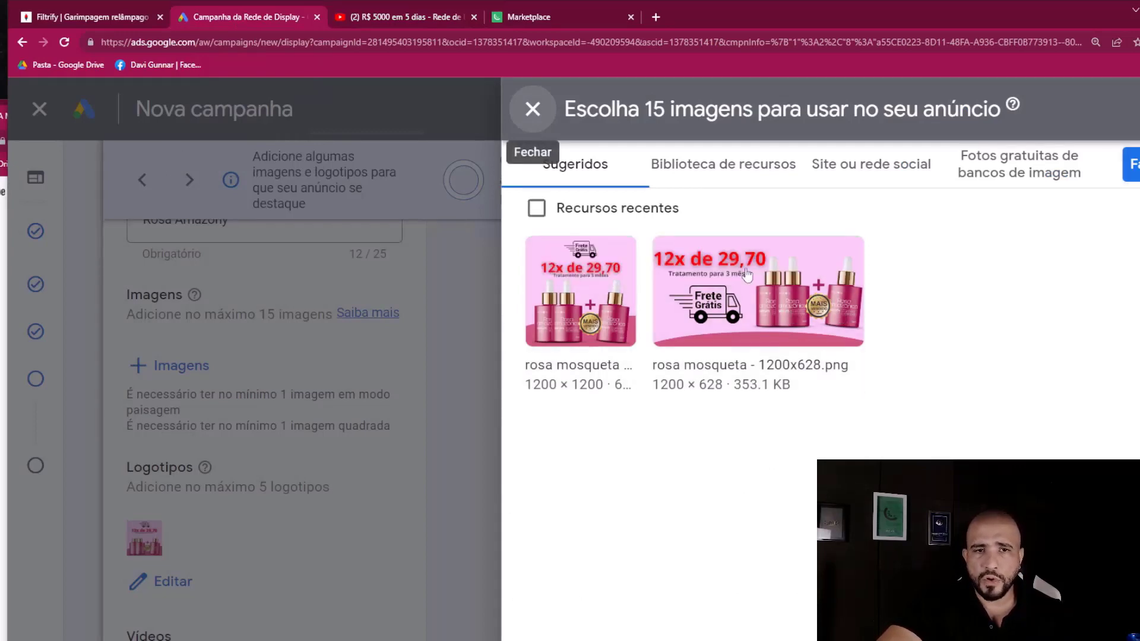
Step: Add the square 1200 × 1200 and landscape 1200 × 628 rosa mosqueta images to the ad and save the selection
click(1131, 164)
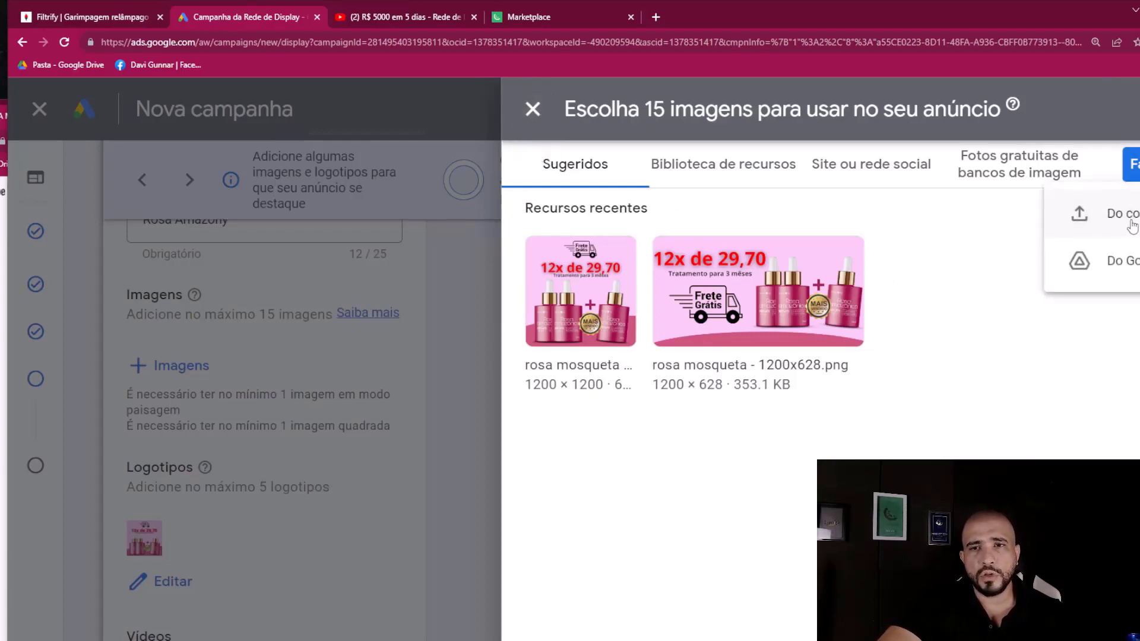
click(995, 386)
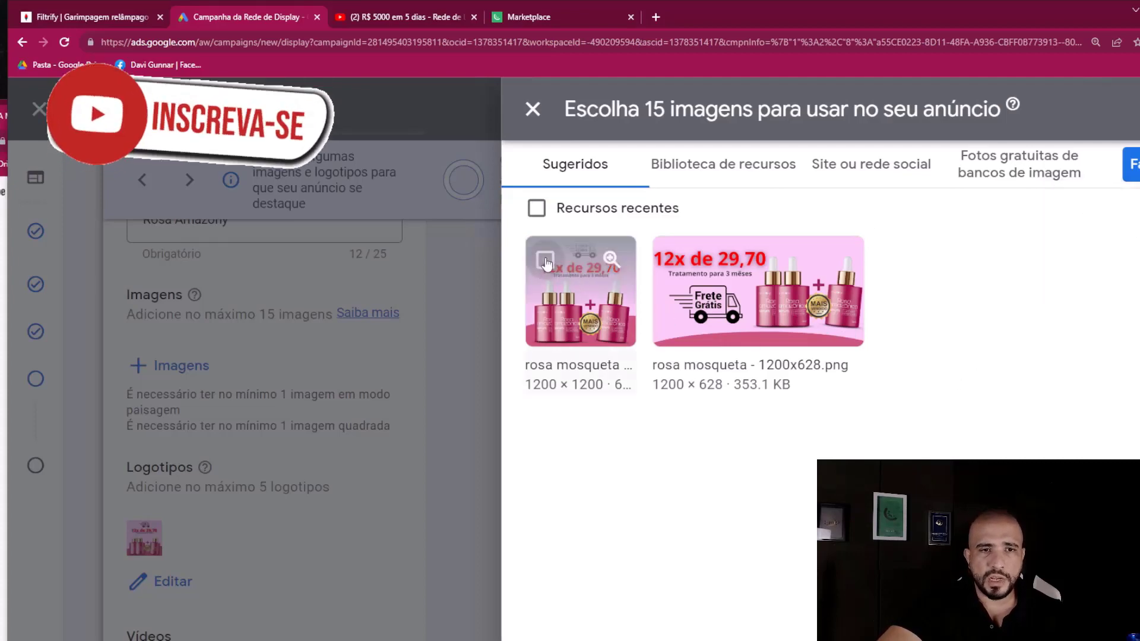
click(546, 263)
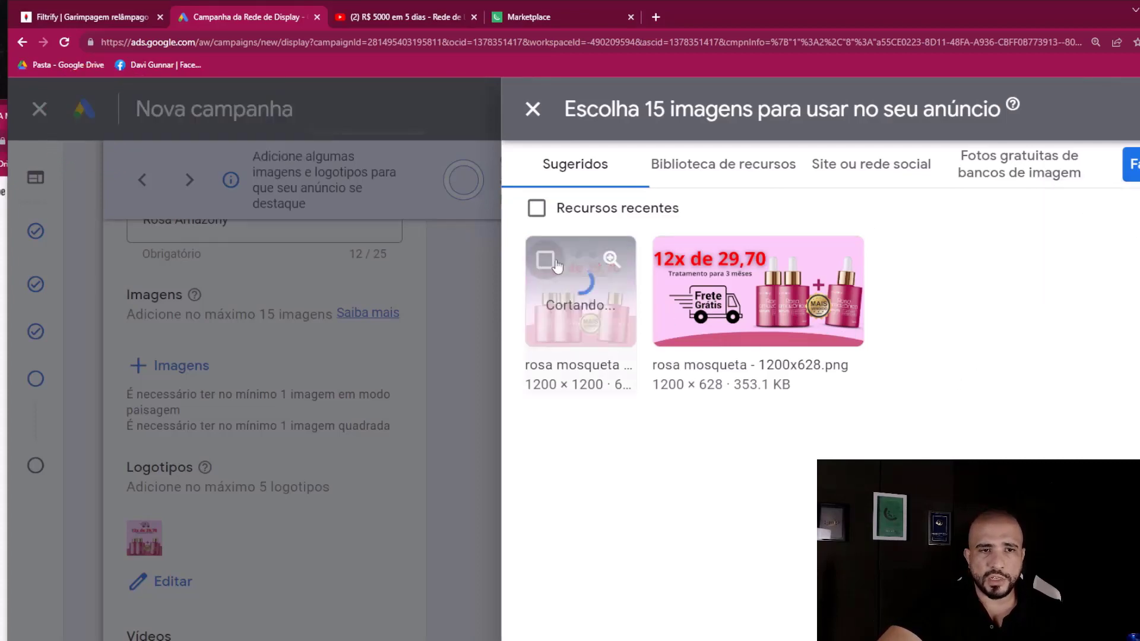
click(681, 263)
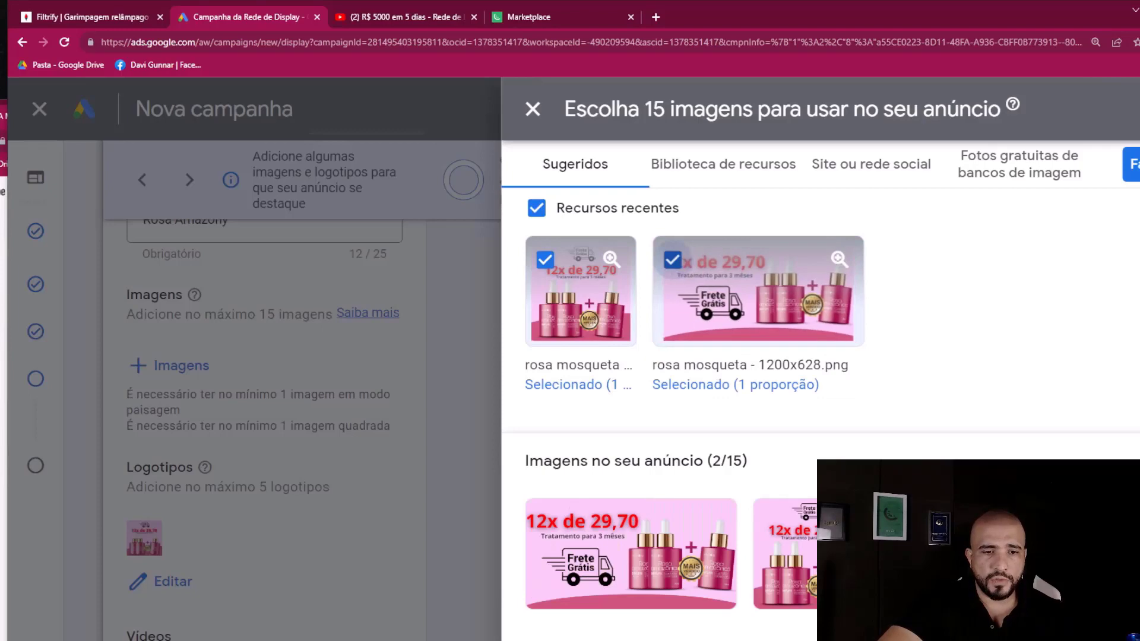
click(531, 547)
Step: Open the ad's logo selection, check the chosen logo image, and close the selection
scroll(400, 542, down, 3)
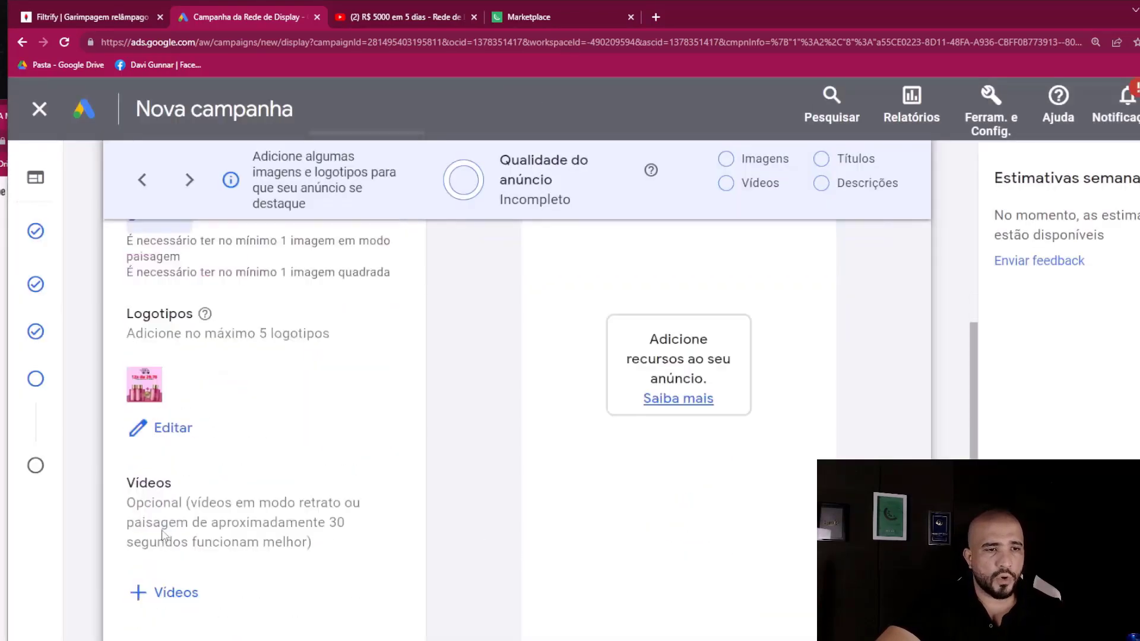
click(165, 428)
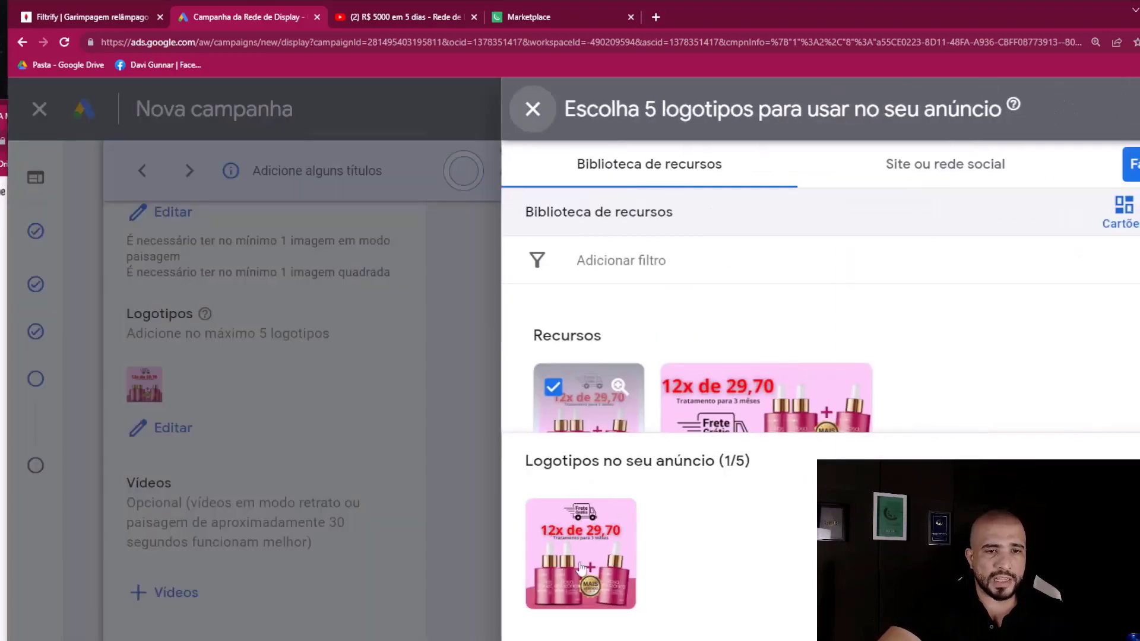
mouse_move(612, 532)
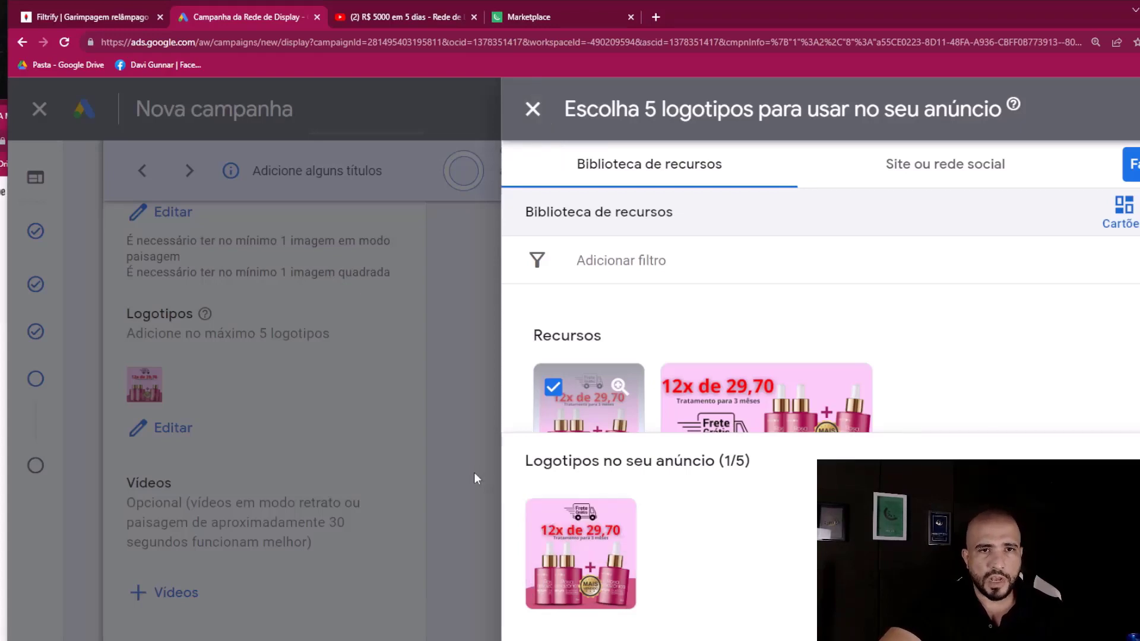
click(532, 109)
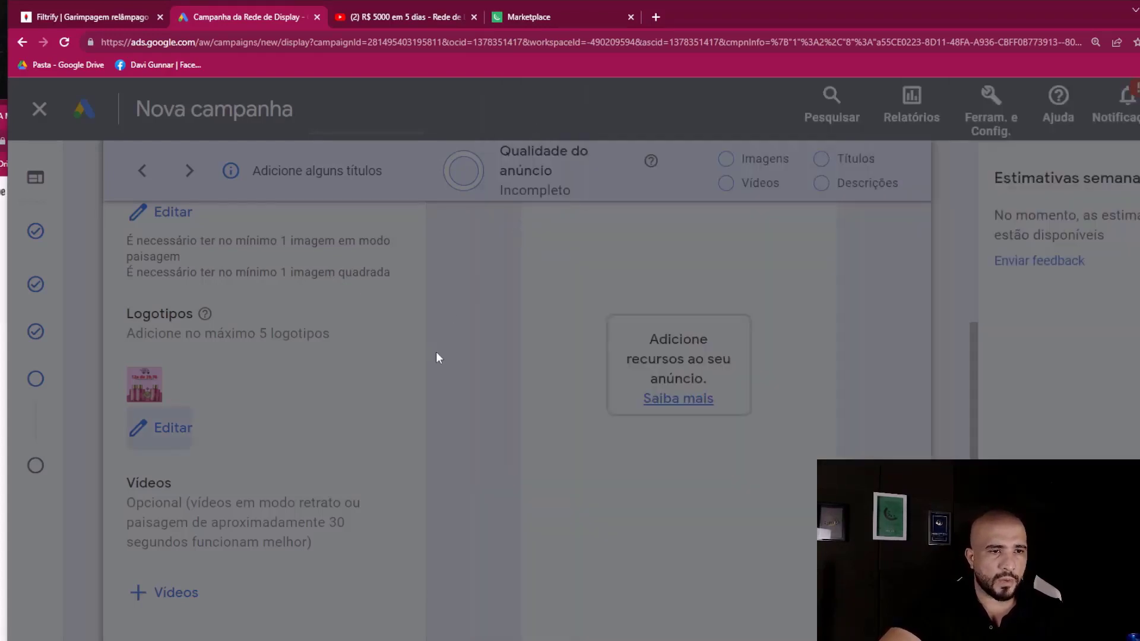
Step: Review the responsive display ad's short titles, long title and description texts
scroll(445, 443, up, 10)
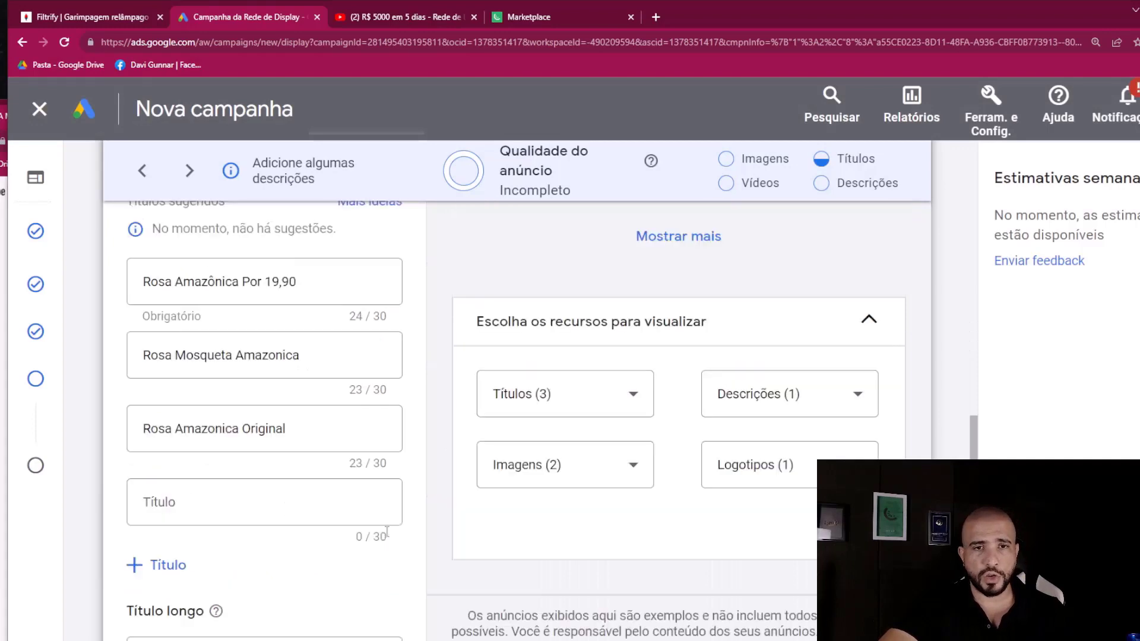
scroll(387, 531, up, 2)
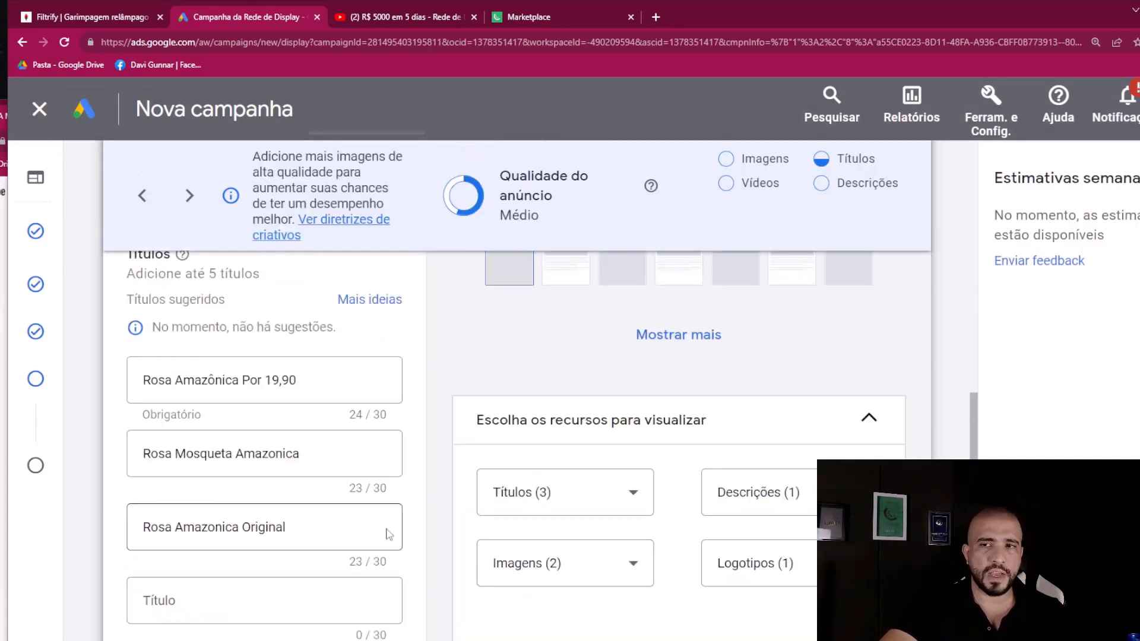
scroll(388, 533, up, 2)
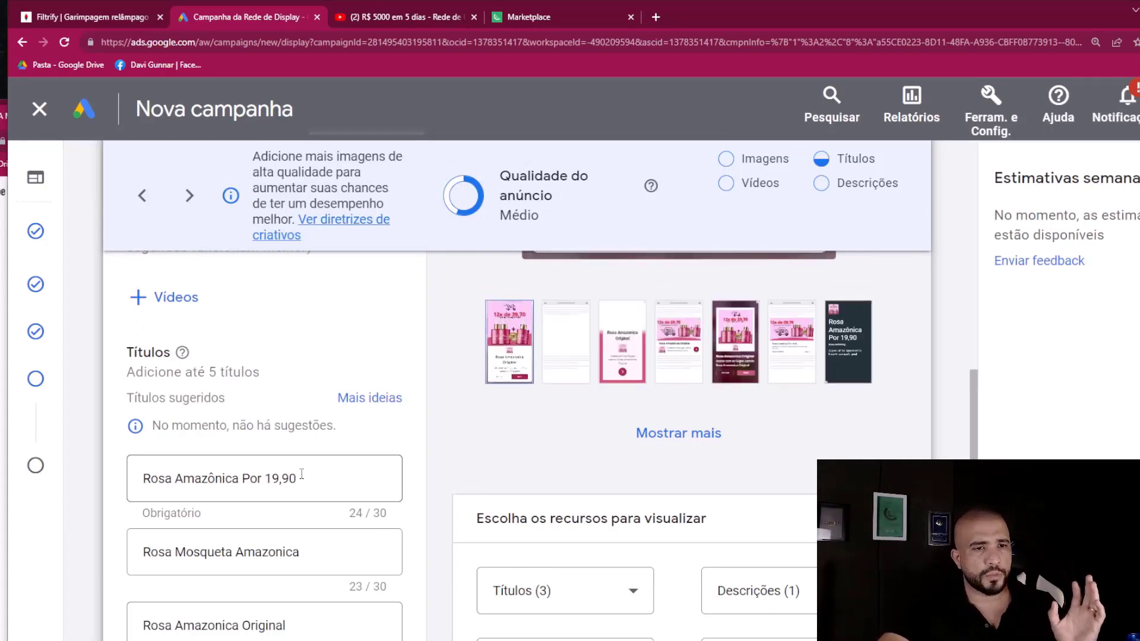
scroll(303, 478, down, 2)
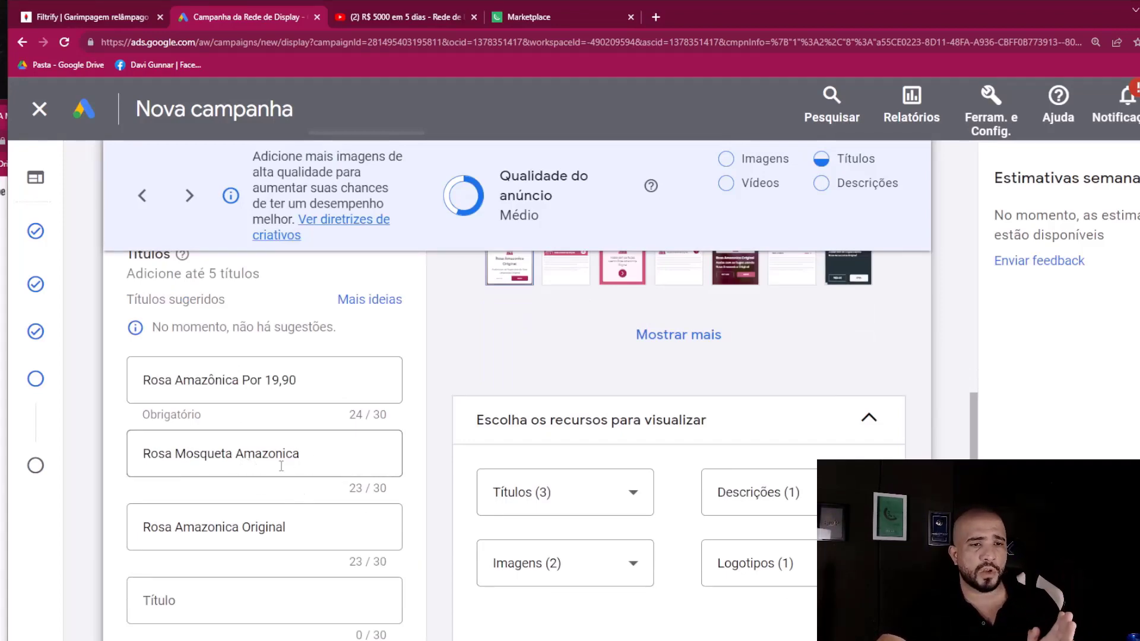
scroll(281, 466, down, 2)
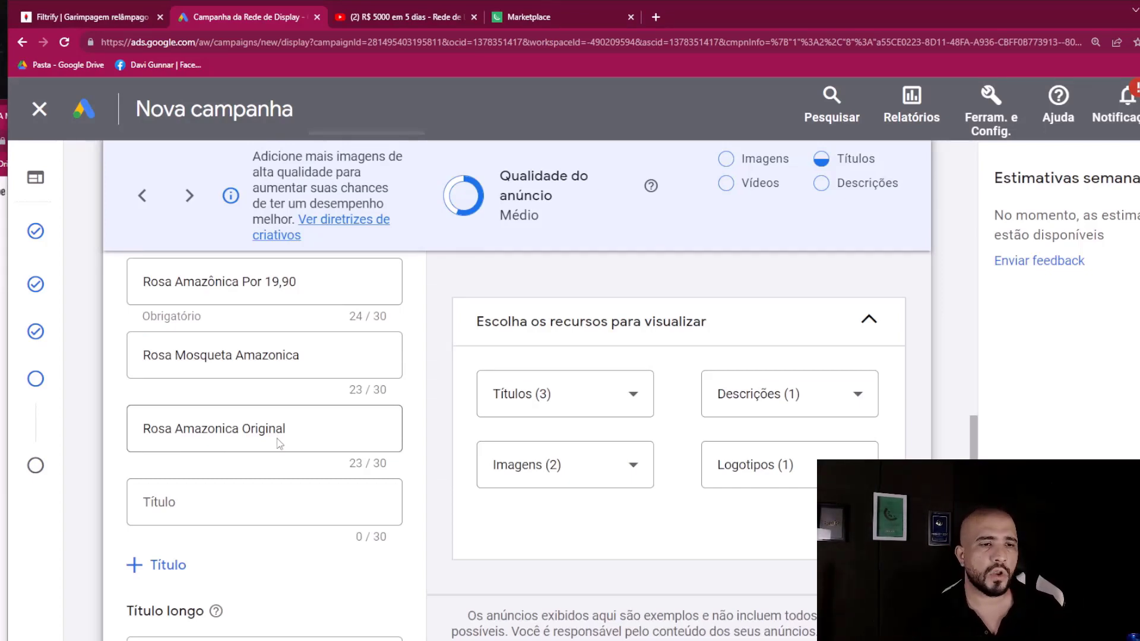
scroll(230, 455, down, 2)
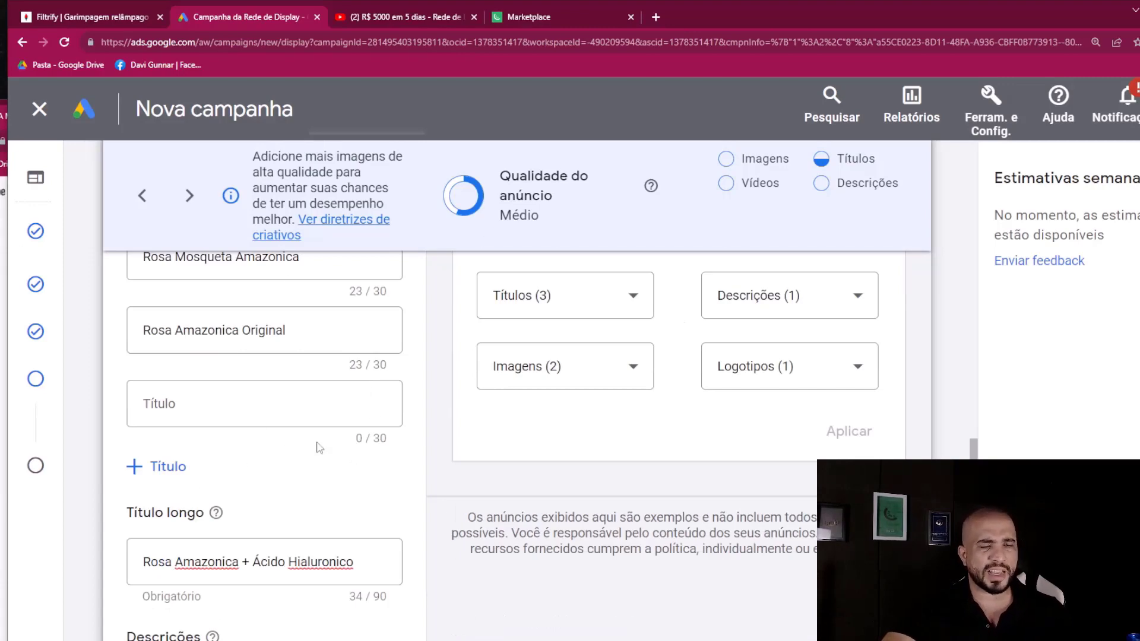
scroll(319, 448, down, 4)
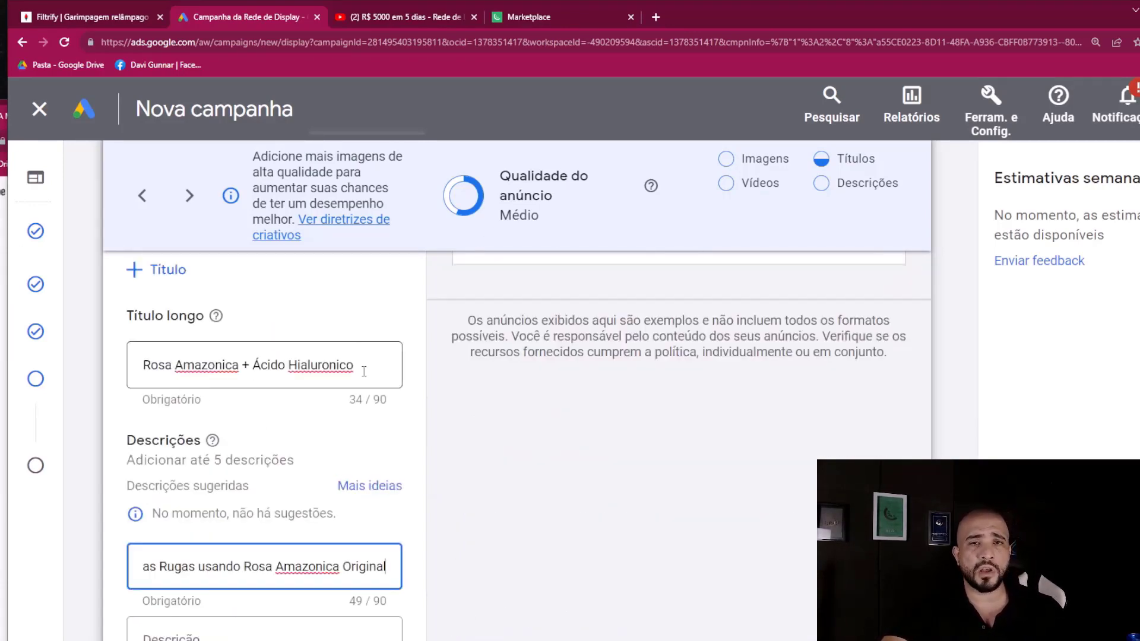
scroll(168, 477, down, 2)
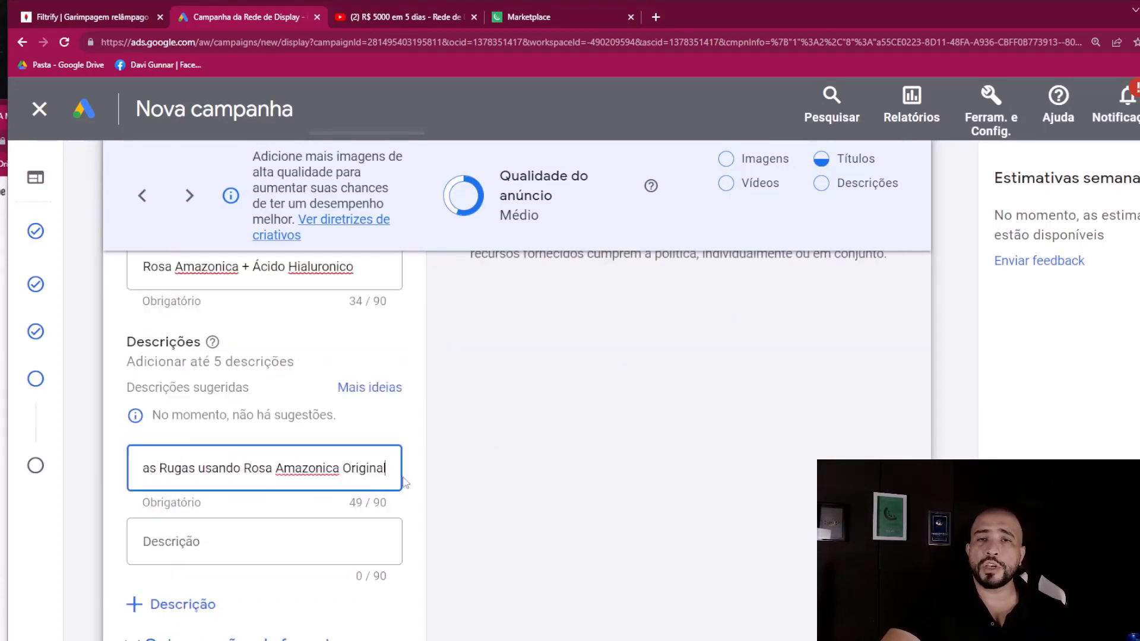
scroll(403, 477, down, 2)
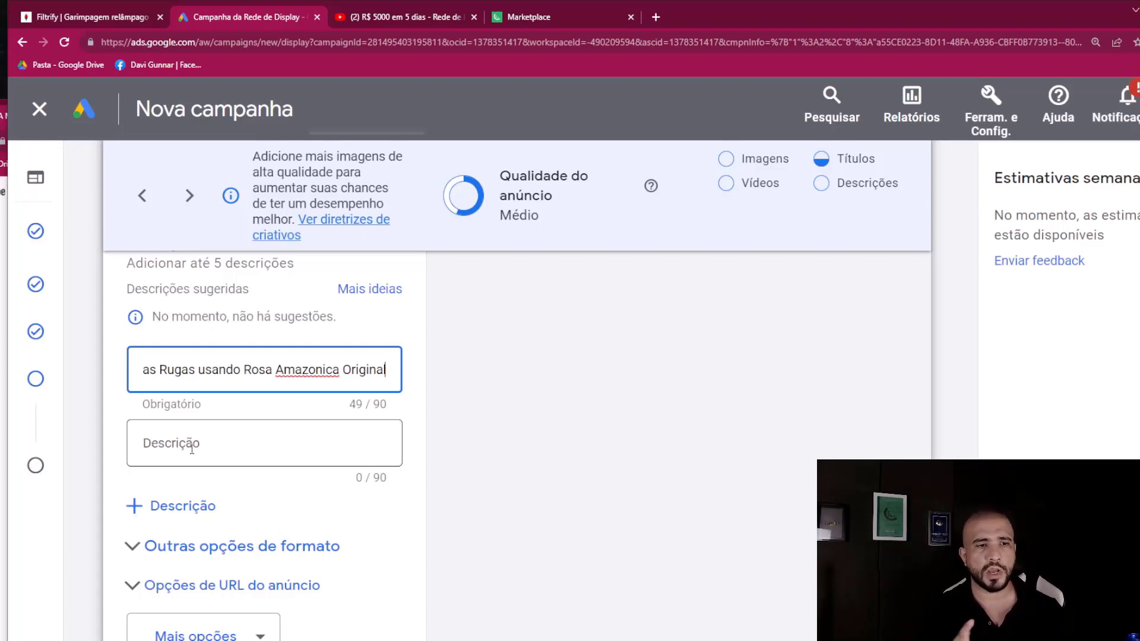
scroll(431, 494, down, 4)
Step: Return to the ad's final URL and check the address entered there
scroll(308, 528, up, 20)
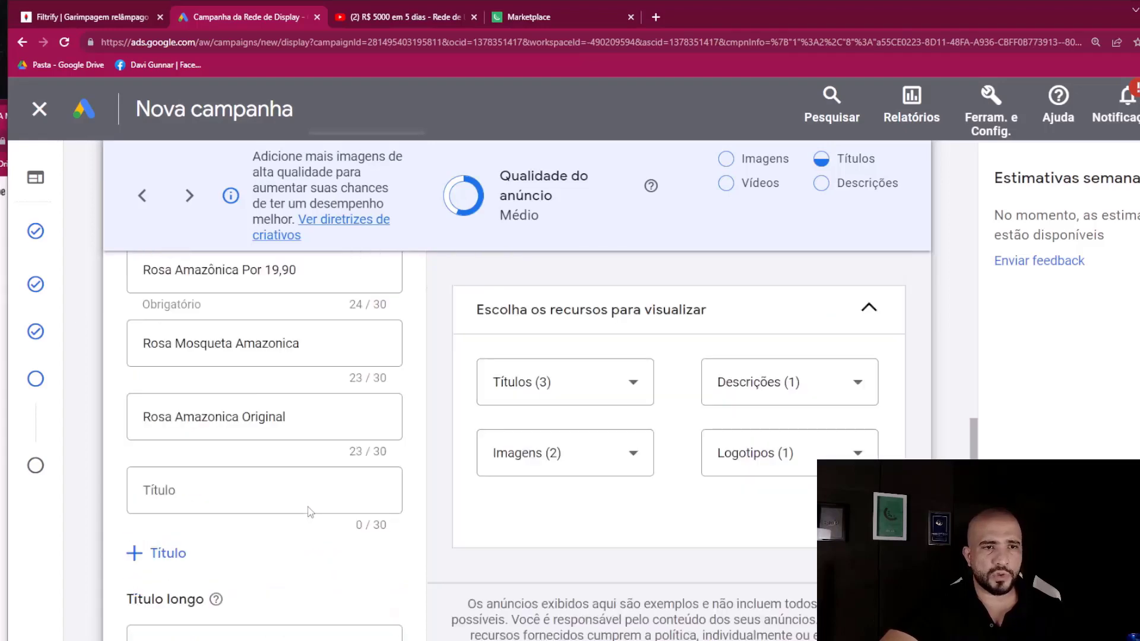
scroll(299, 494, down, 3)
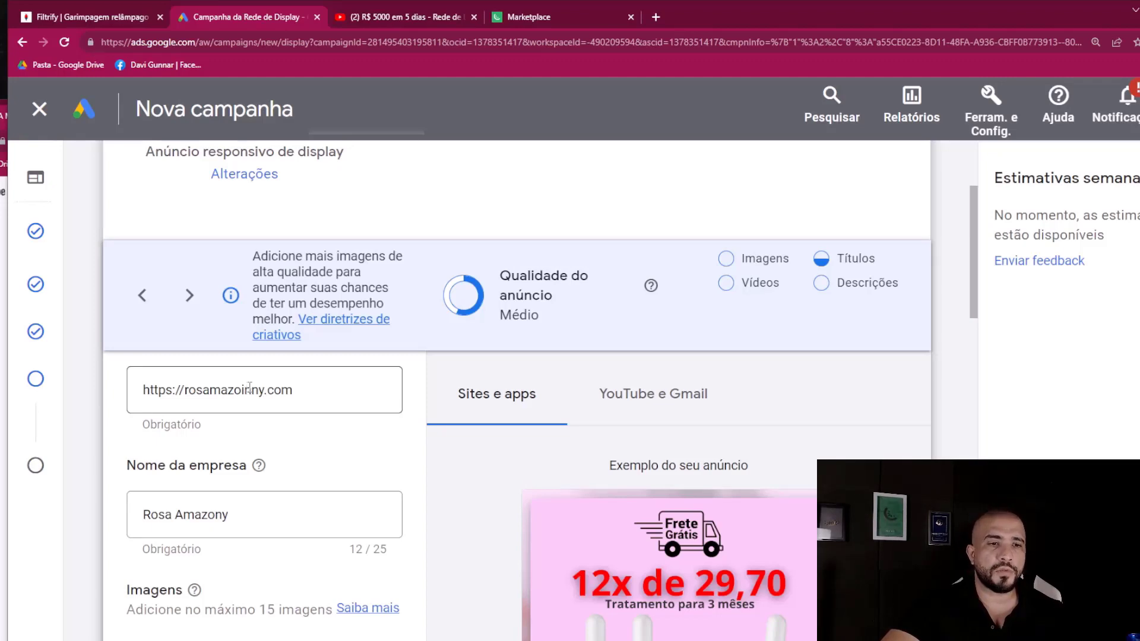
click(184, 390)
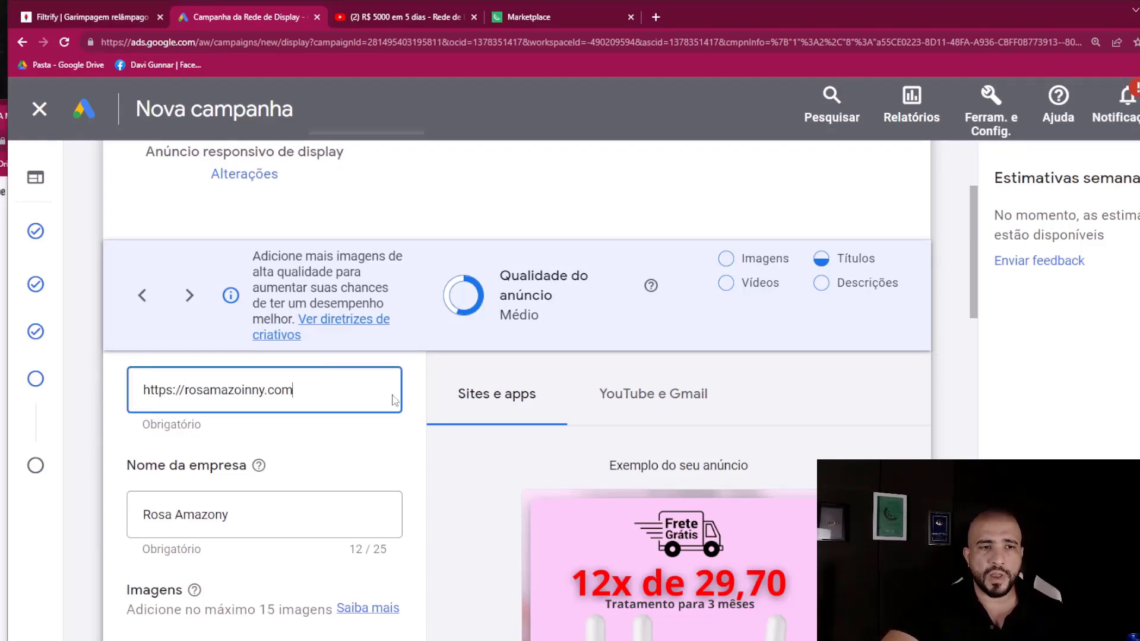
Step: Expand Opções de URL do anúncio below the ad descriptions and go to the end of the ad form
scroll(350, 497, down, 15)
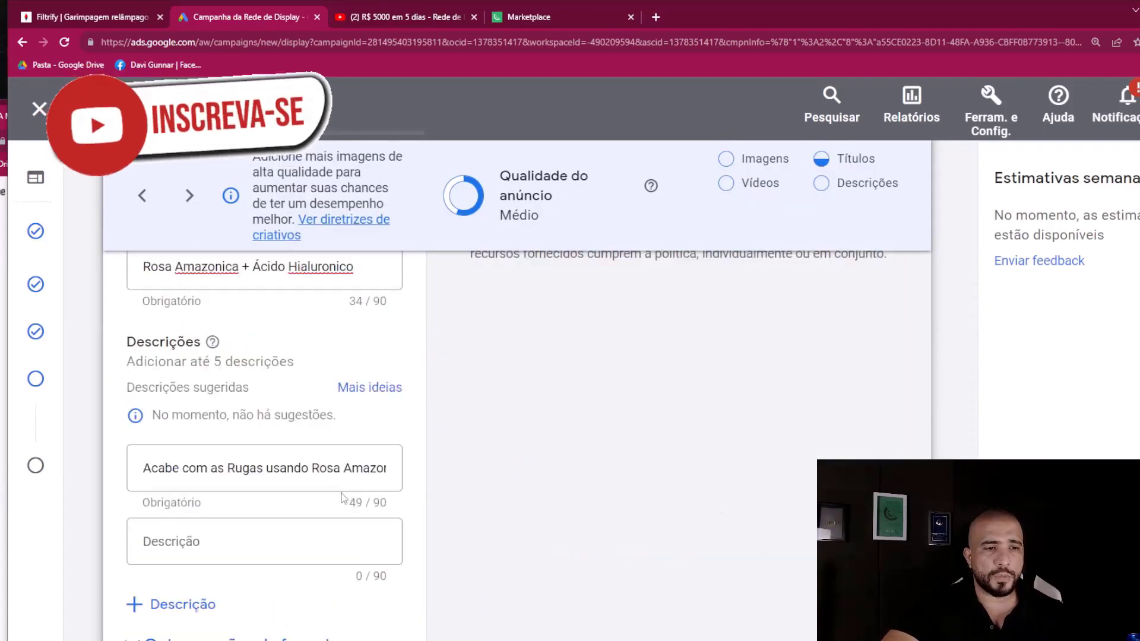
scroll(343, 497, down, 2)
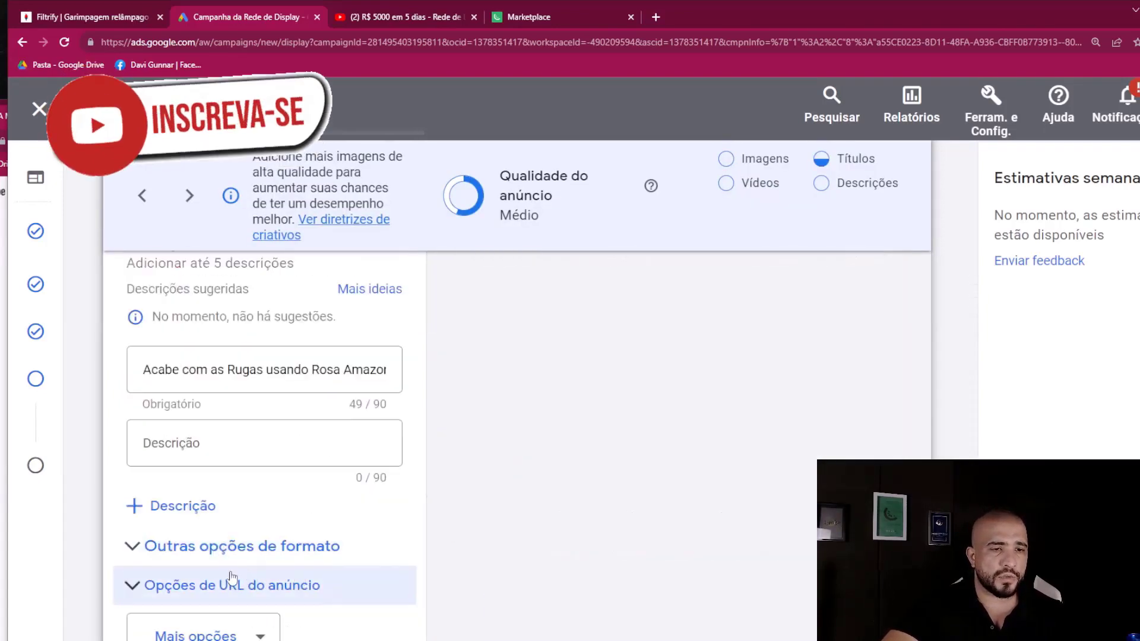
scroll(231, 575, down, 2)
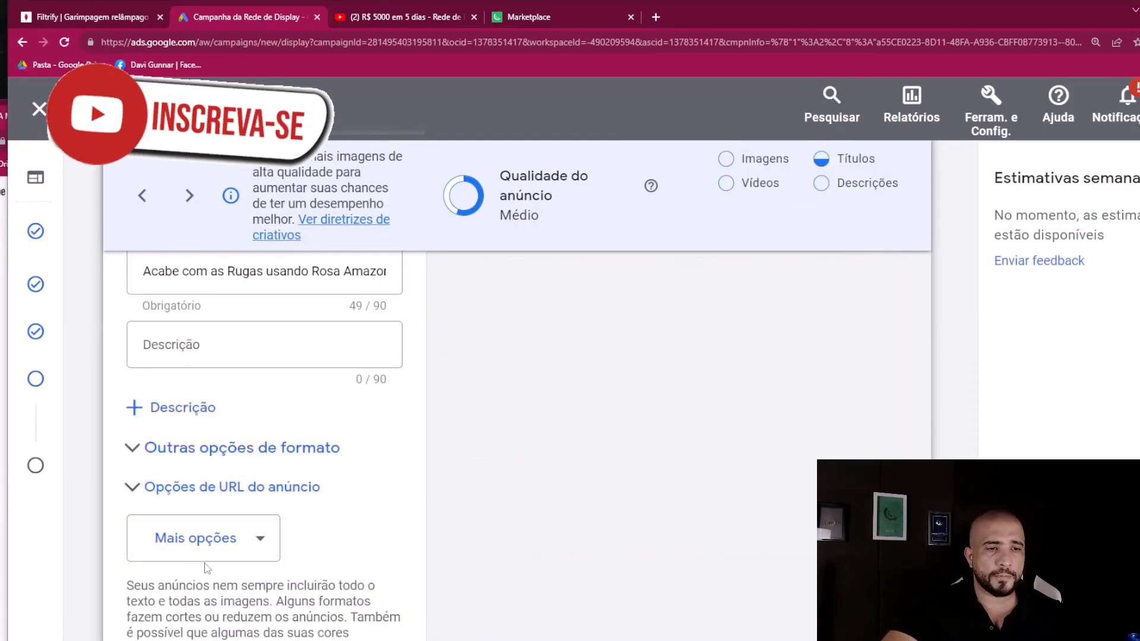
click(150, 505)
scroll(416, 505, down, 5)
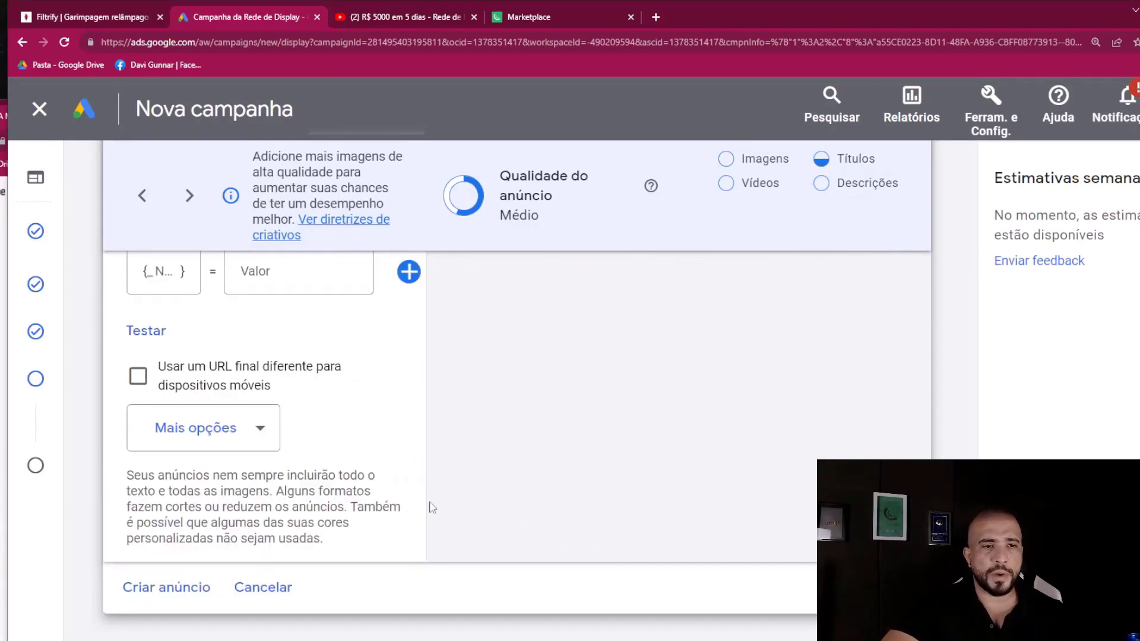